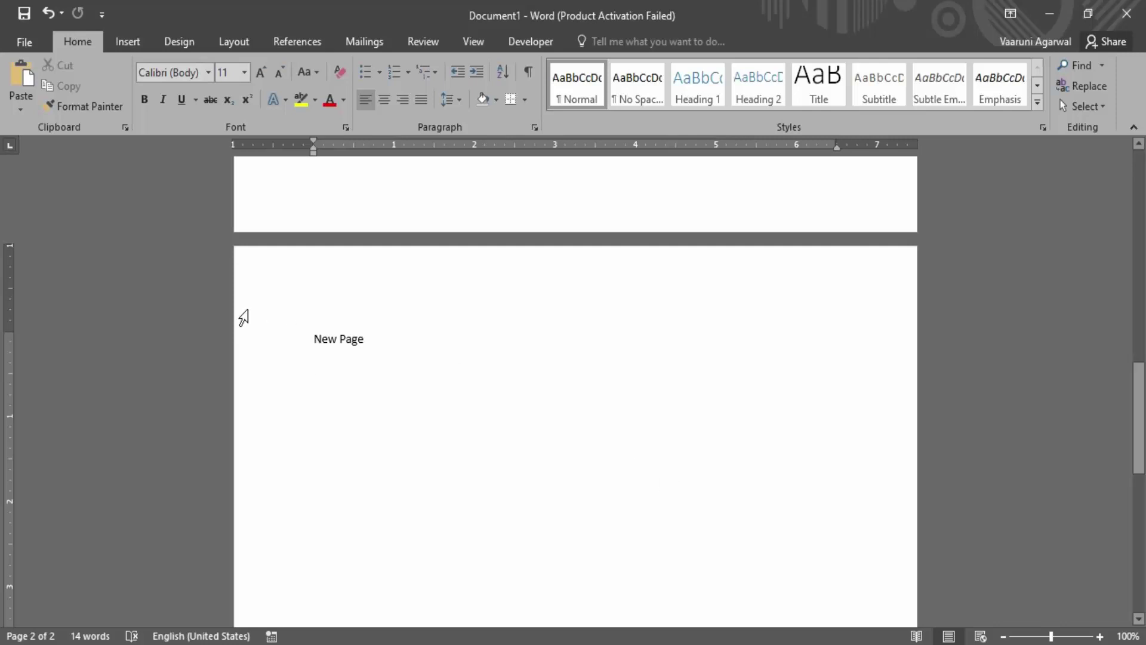
Open the page border settings and choose the Box setting for the page border
left_click(181, 42)
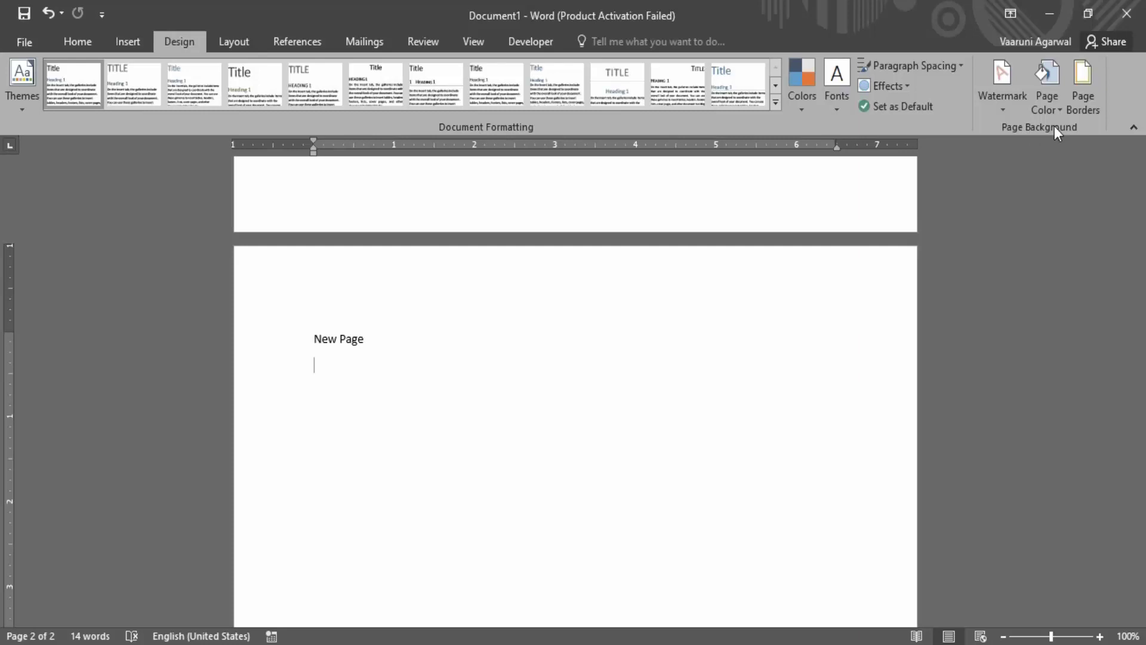
left_click(1087, 109)
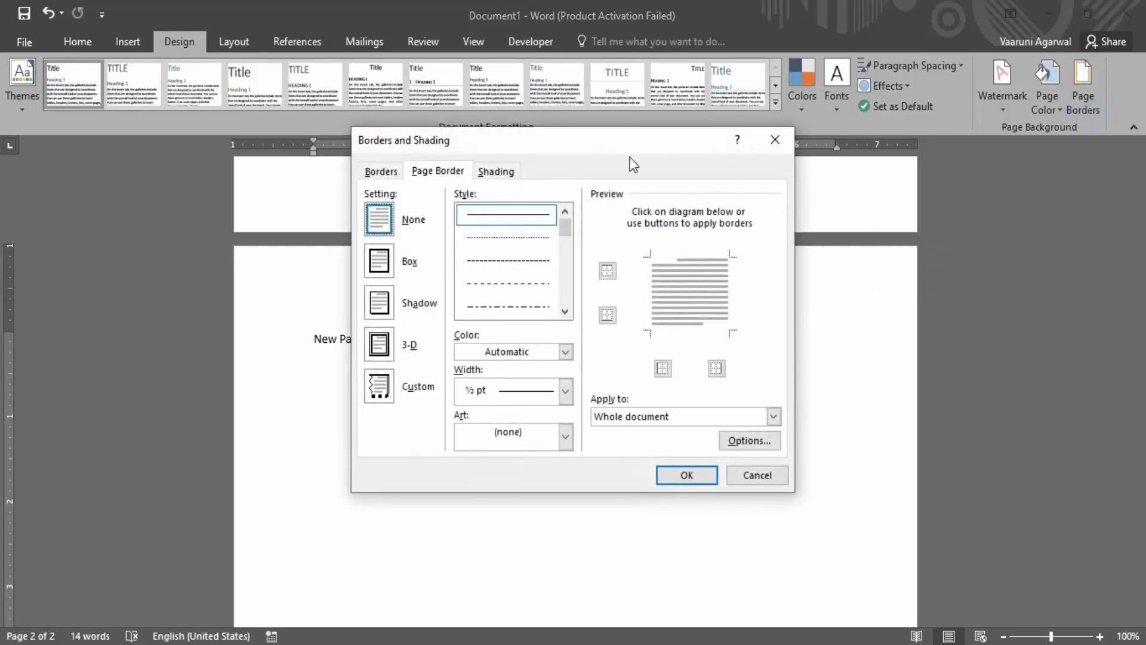
left_click_drag(623, 145, 748, 203)
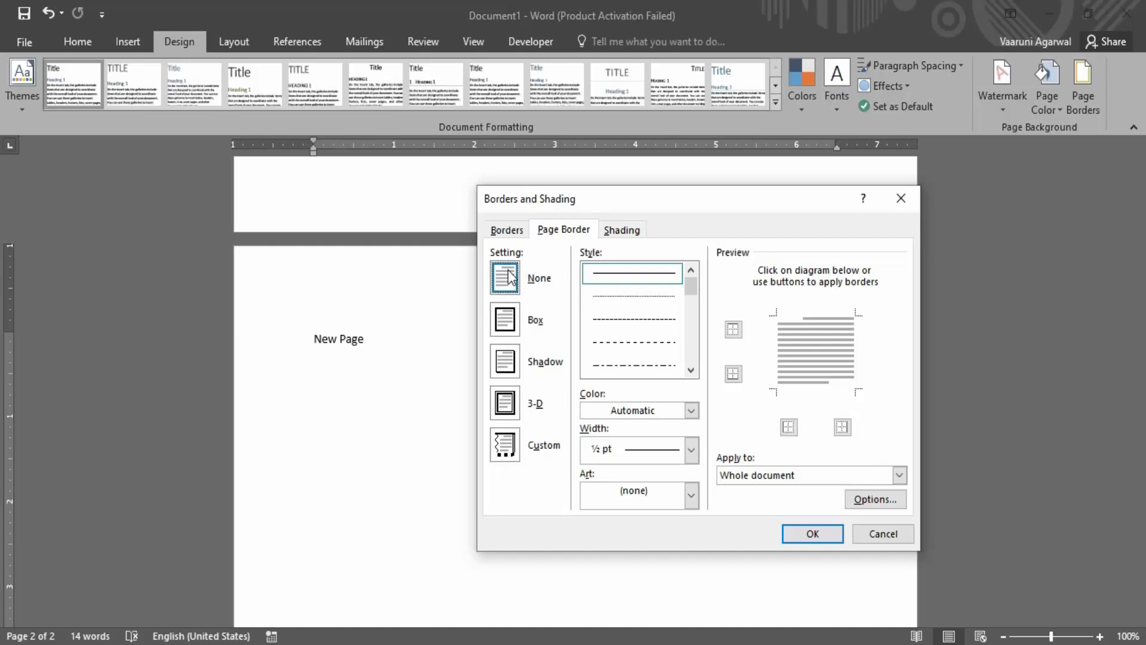
left_click(509, 321)
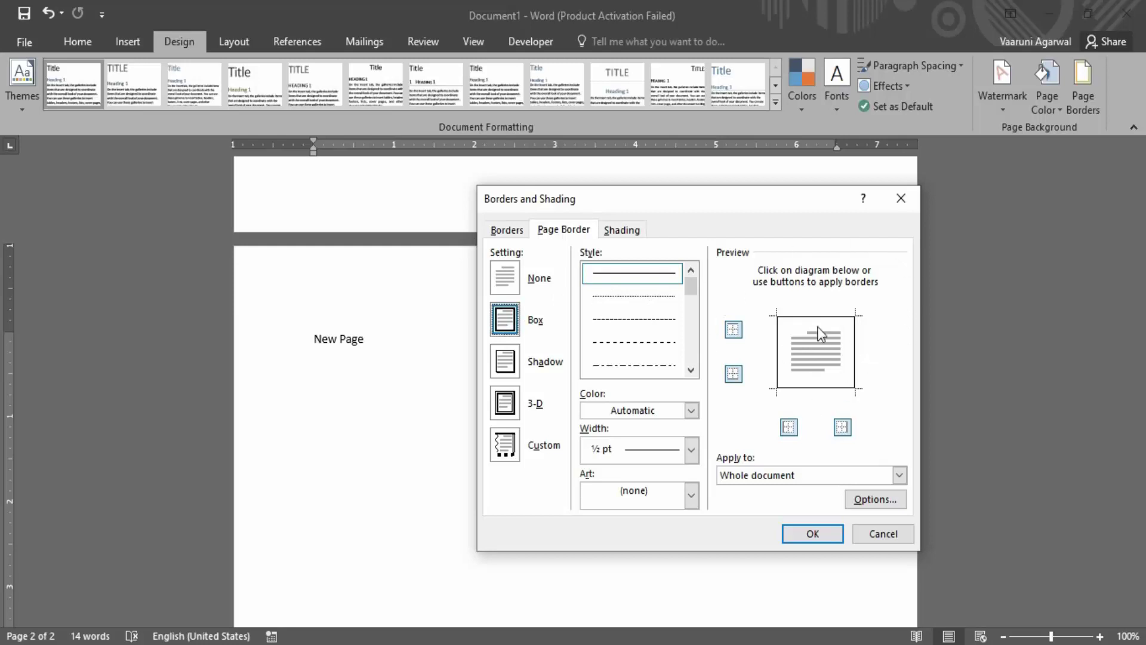
Try switching the top, bottom, left and right edges of the page border off and on in the preview
left_click(734, 338)
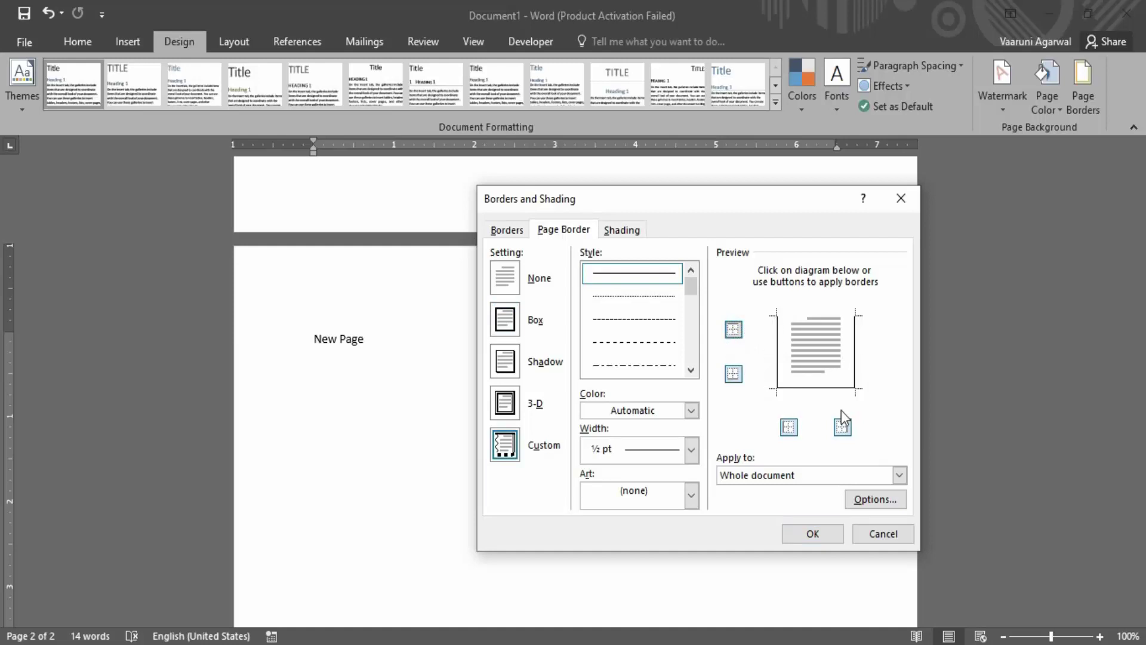
left_click(735, 332)
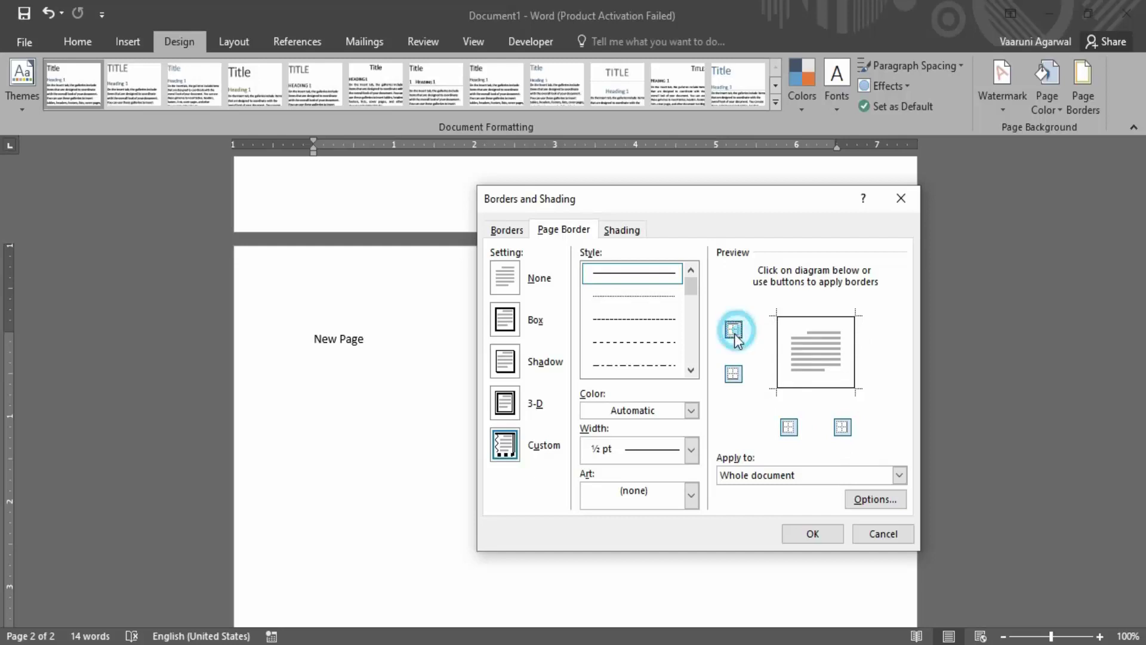
left_click(737, 376)
left_click(738, 378)
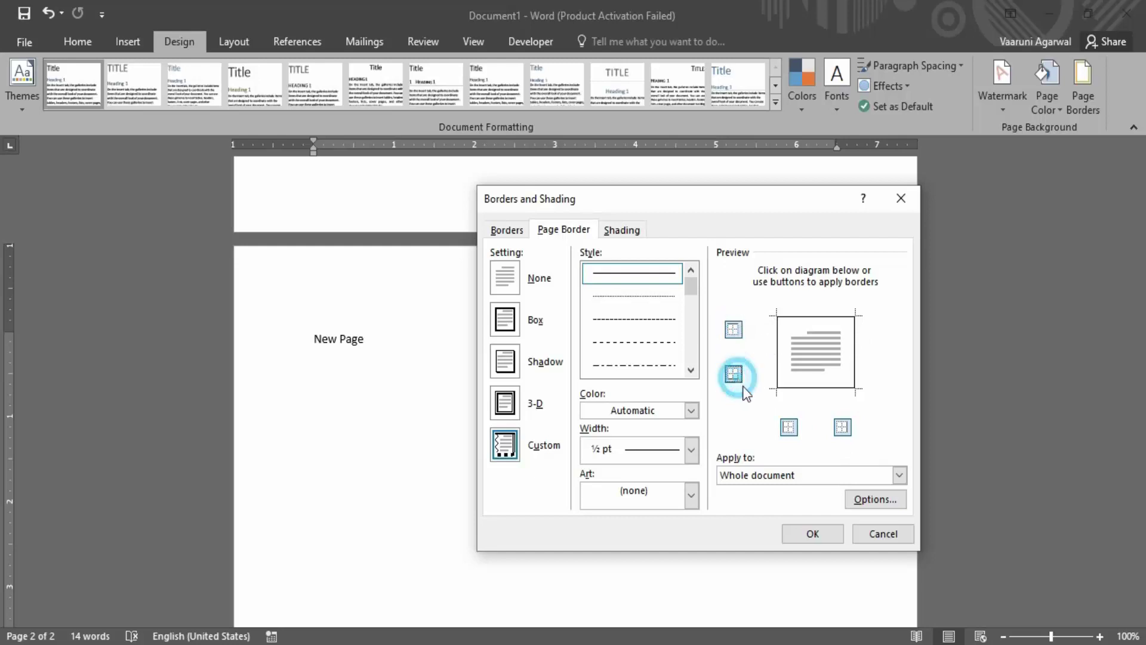
left_click(793, 424)
left_click(793, 424)
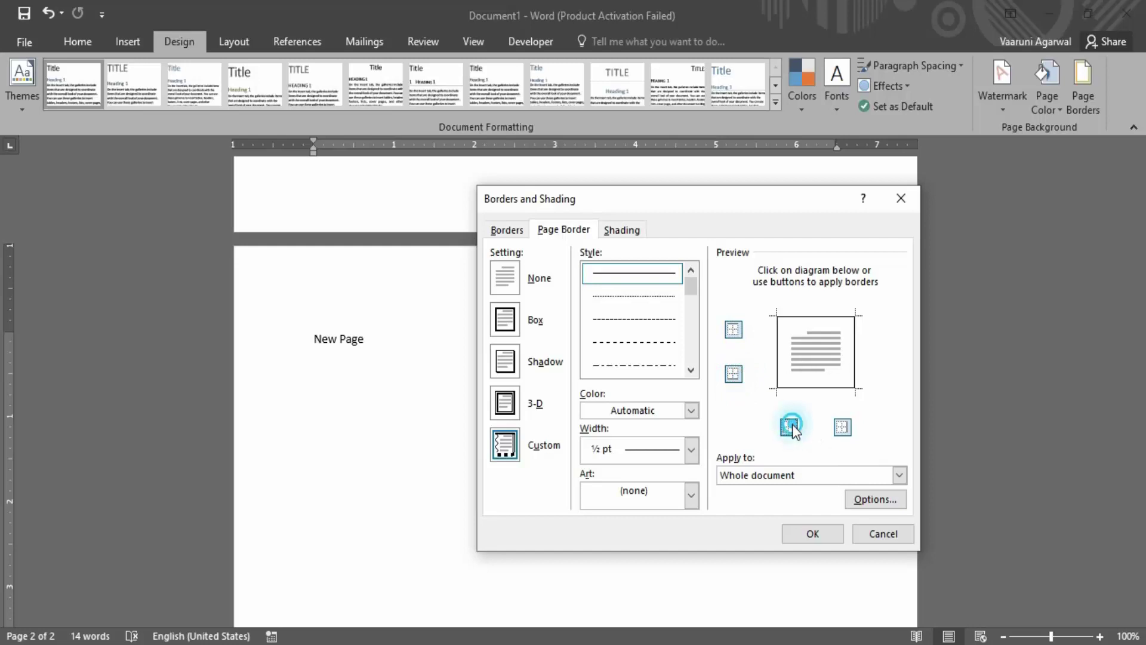
left_click(842, 427)
left_click(842, 427)
Remove the top edge of the page border and set the border to apply to This section
left_click(734, 329)
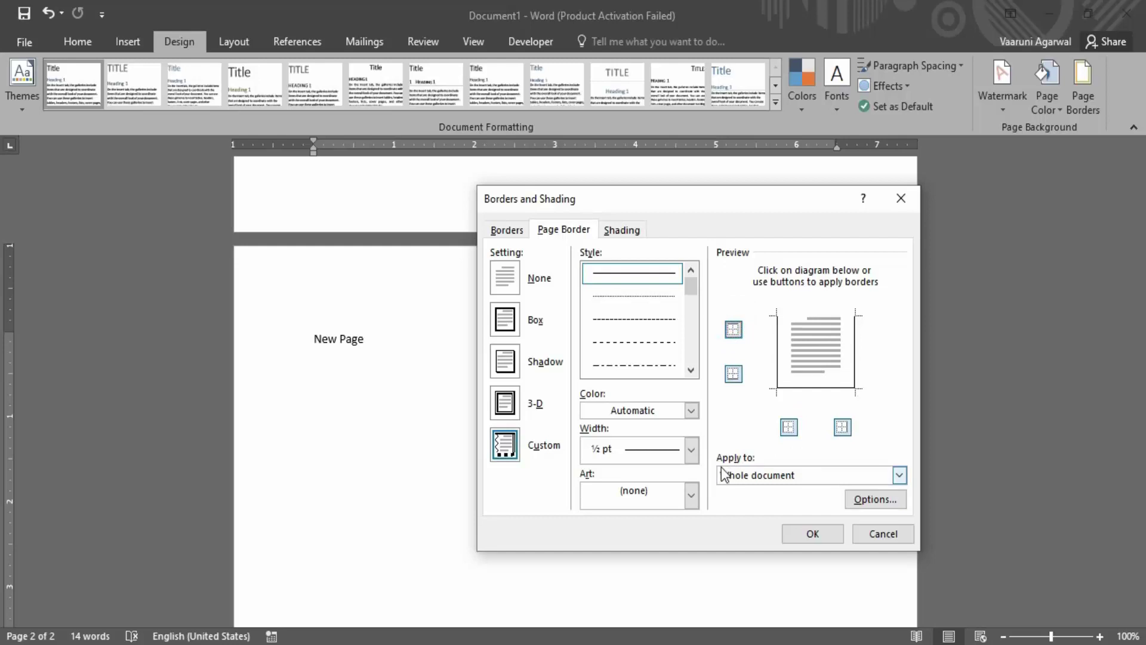
left_click(899, 475)
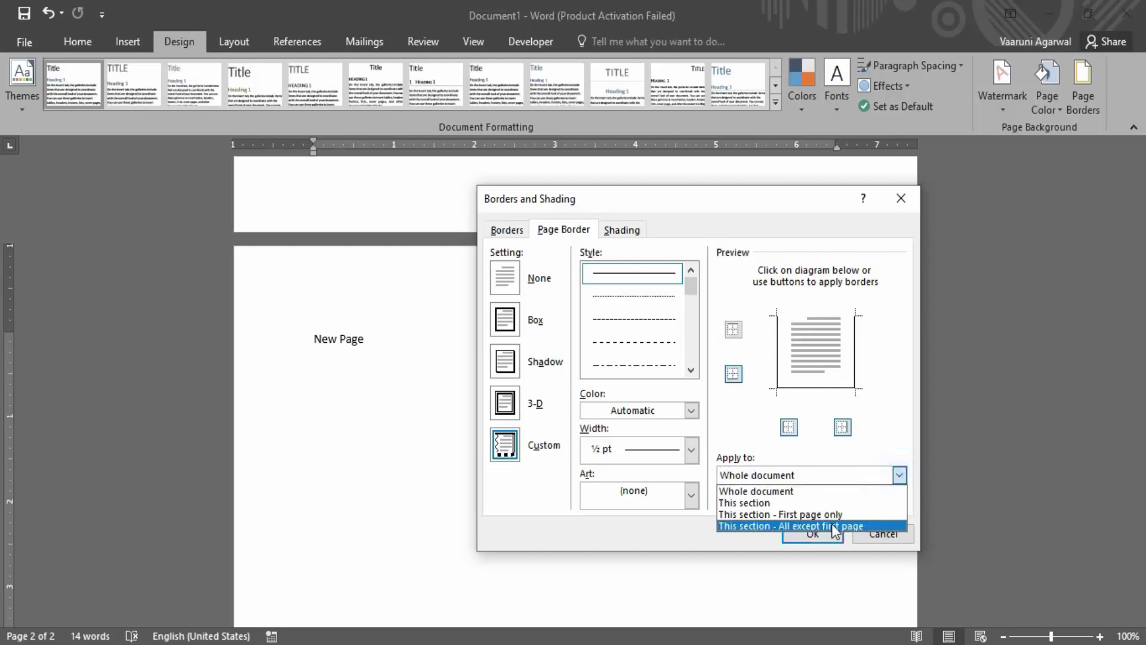
left_click(755, 503)
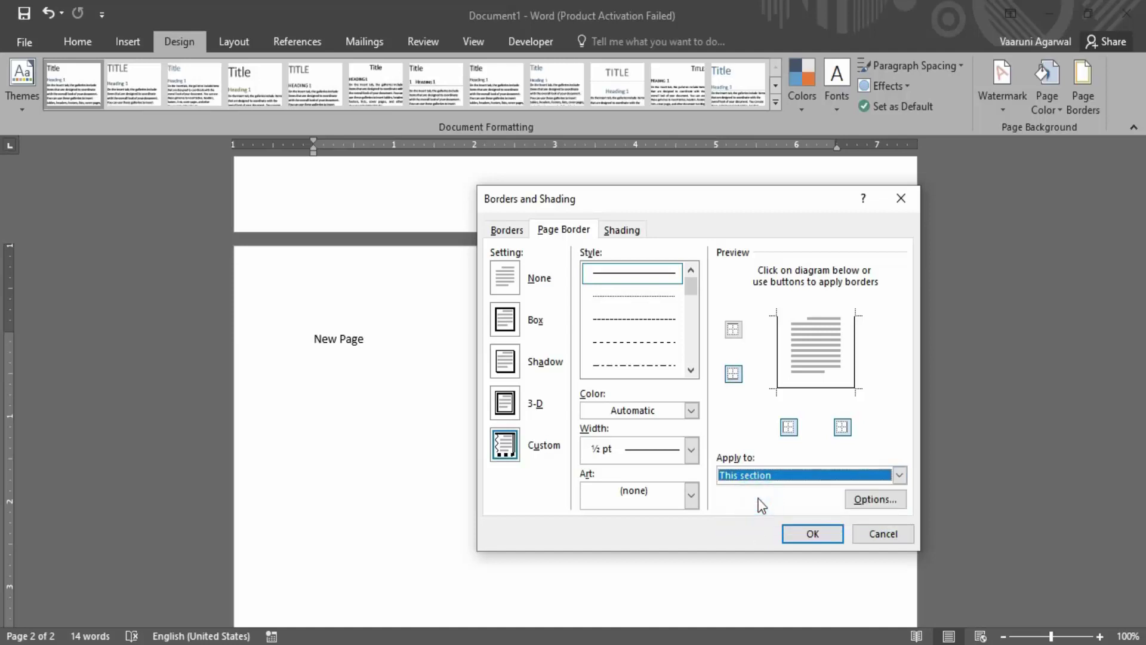
Try to set the bottom, left and right margins of the page border to 50 pt
left_click(872, 496)
left_click_drag(552, 117, 644, 183)
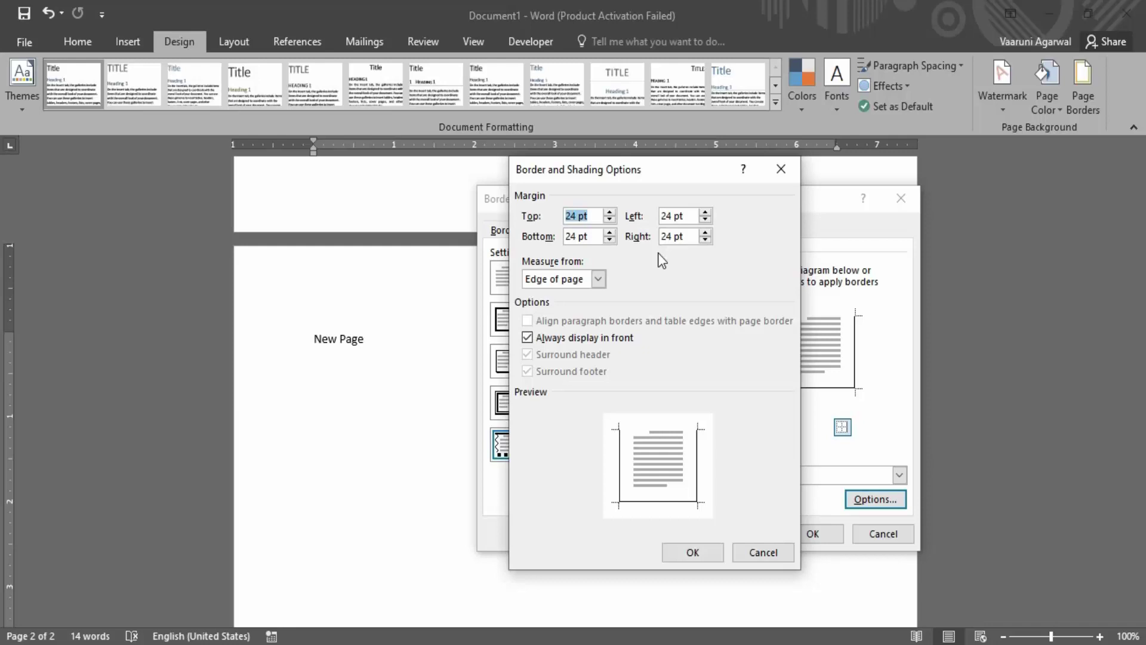
left_click_drag(578, 236, 556, 242)
type("50")
left_click_drag(671, 215, 655, 216)
type("50")
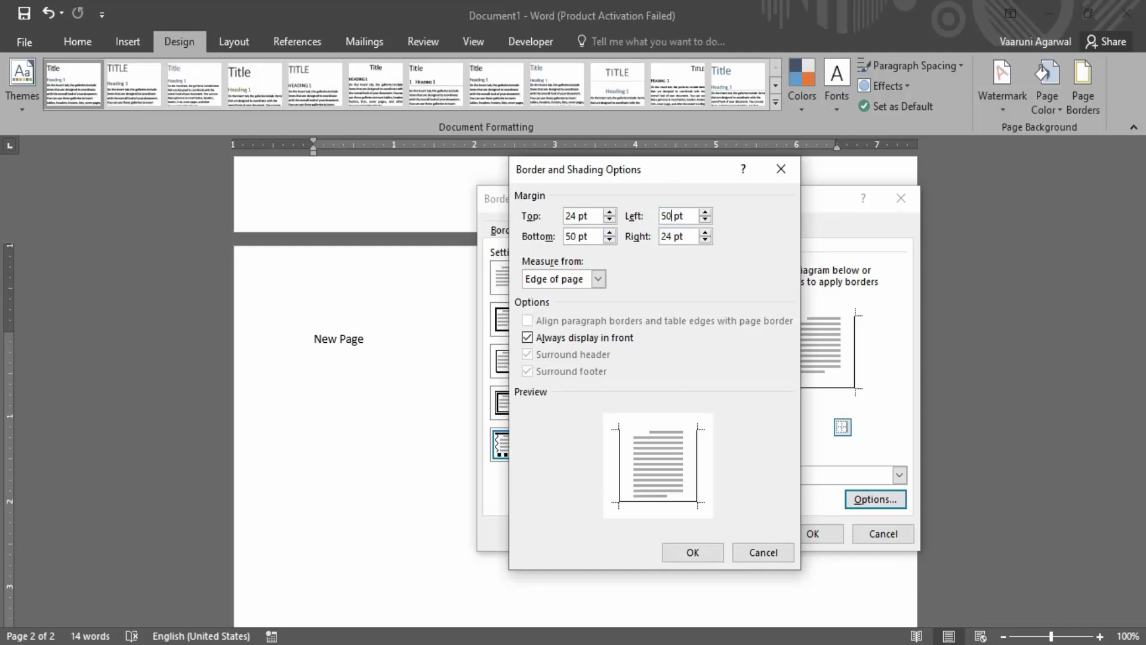
left_click_drag(671, 236, 657, 235)
type("50")
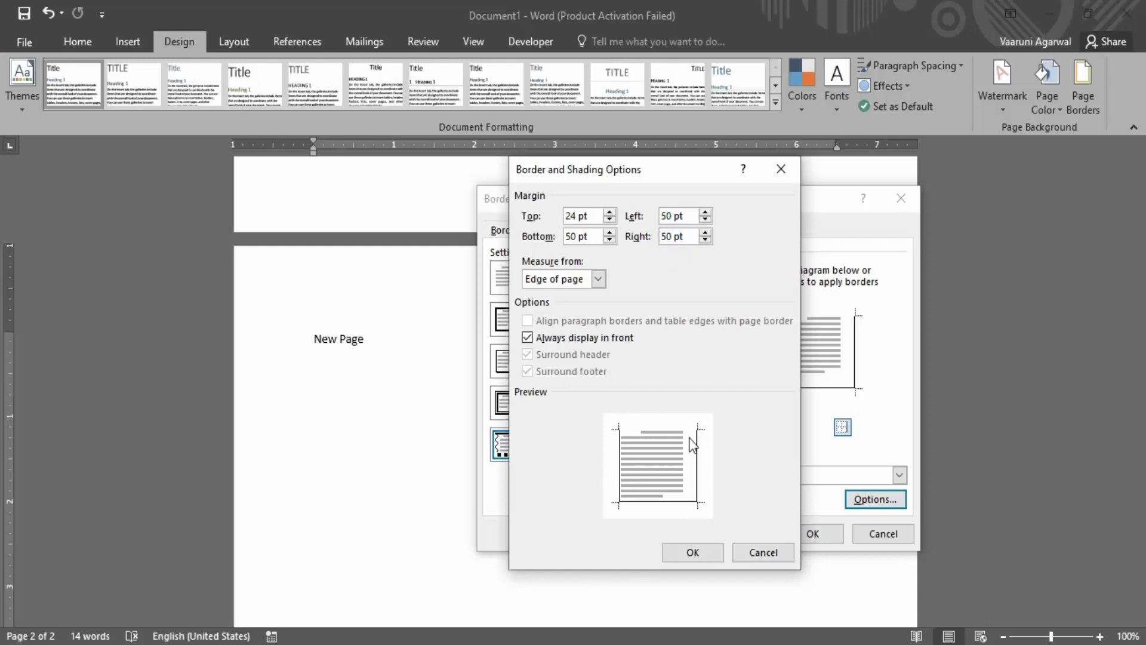
left_click(692, 550)
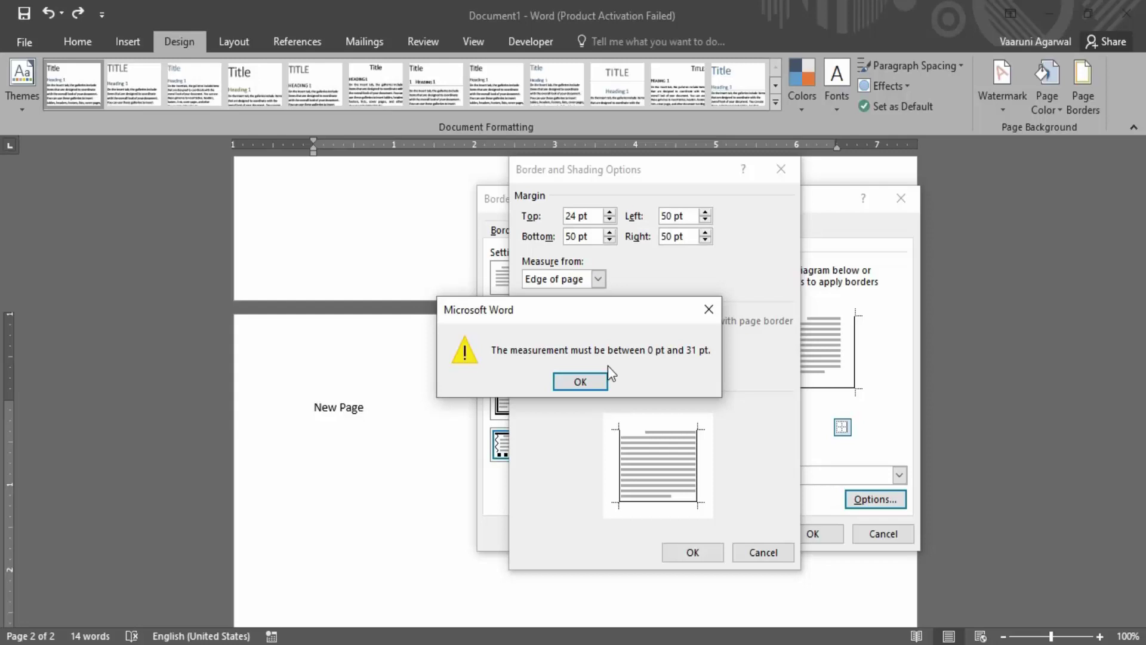
Set the bottom, left and right margins of the page border to 31 pt and apply the border
left_click(582, 382)
left_click(574, 236)
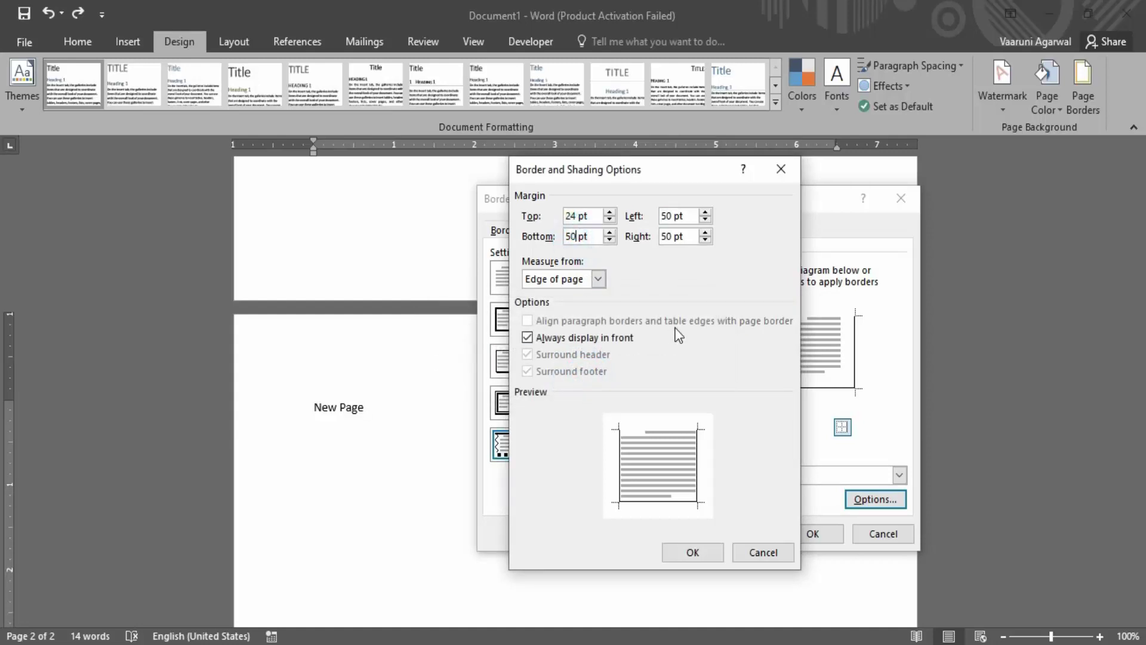
key("BackSpace")
key("BackSpace")
type("31")
left_click(676, 215)
key("BackSpace")
key("BackSpace")
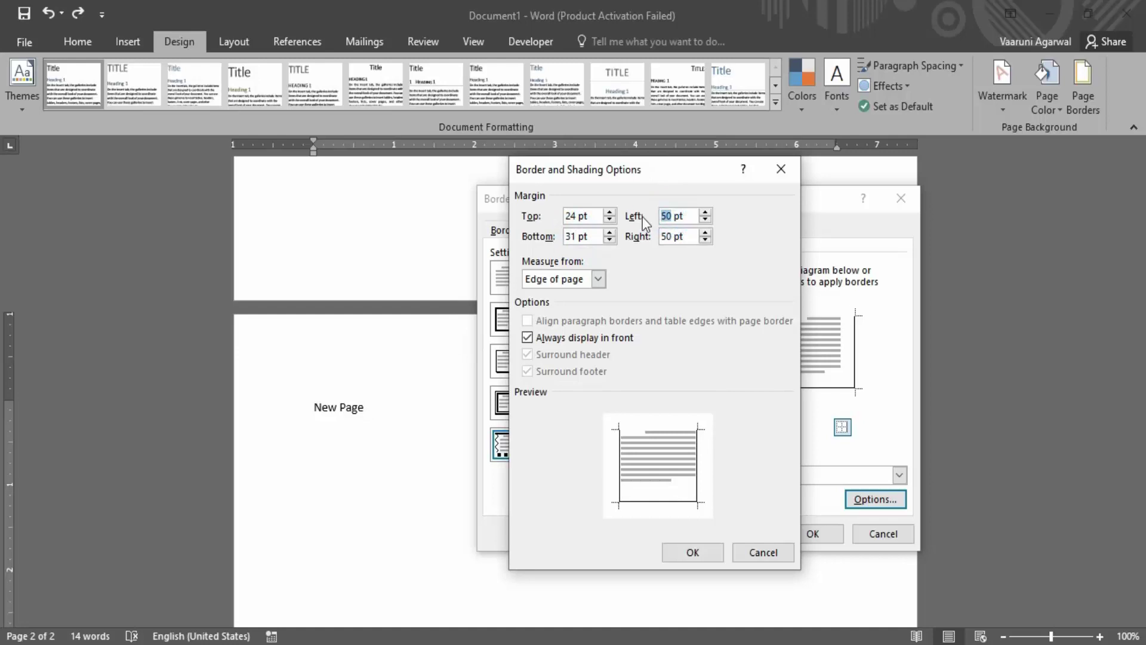
type("31")
double_click(667, 236)
type("31")
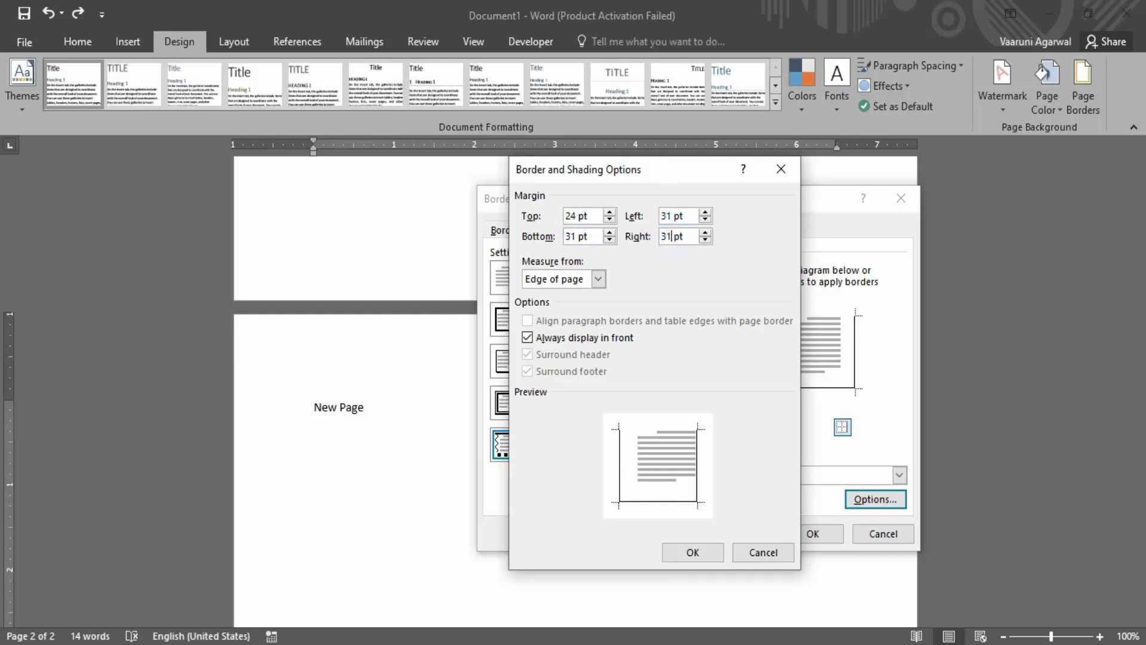
left_click(678, 546)
left_click(825, 532)
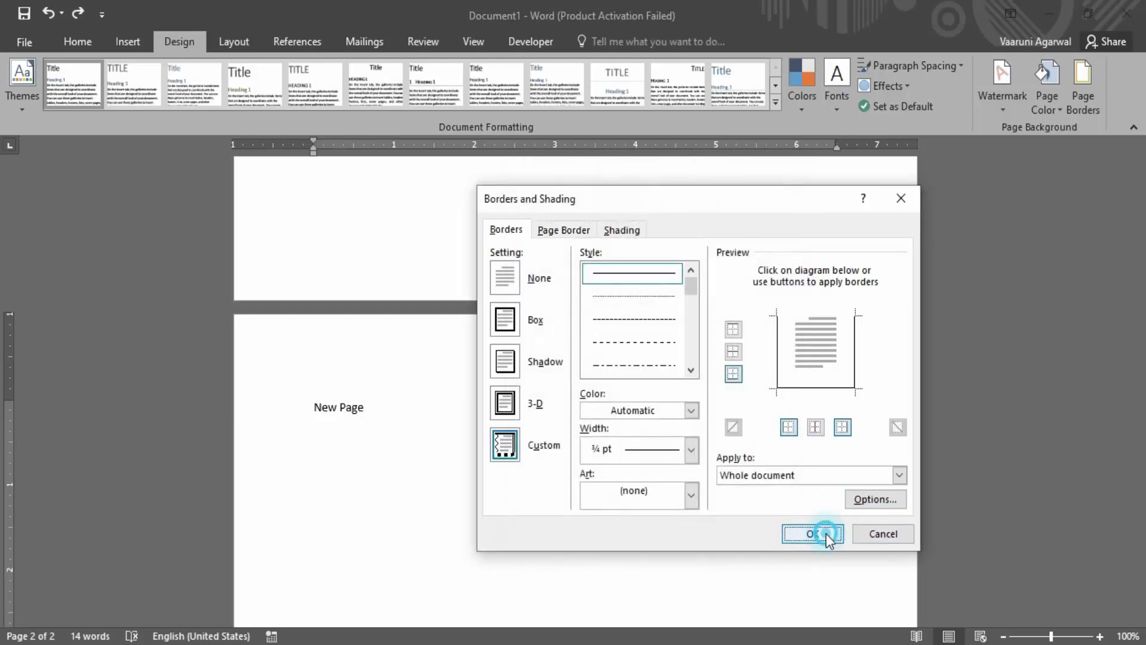
Check the border on both pages and undo the page border
scroll(823, 432, "down", 15)
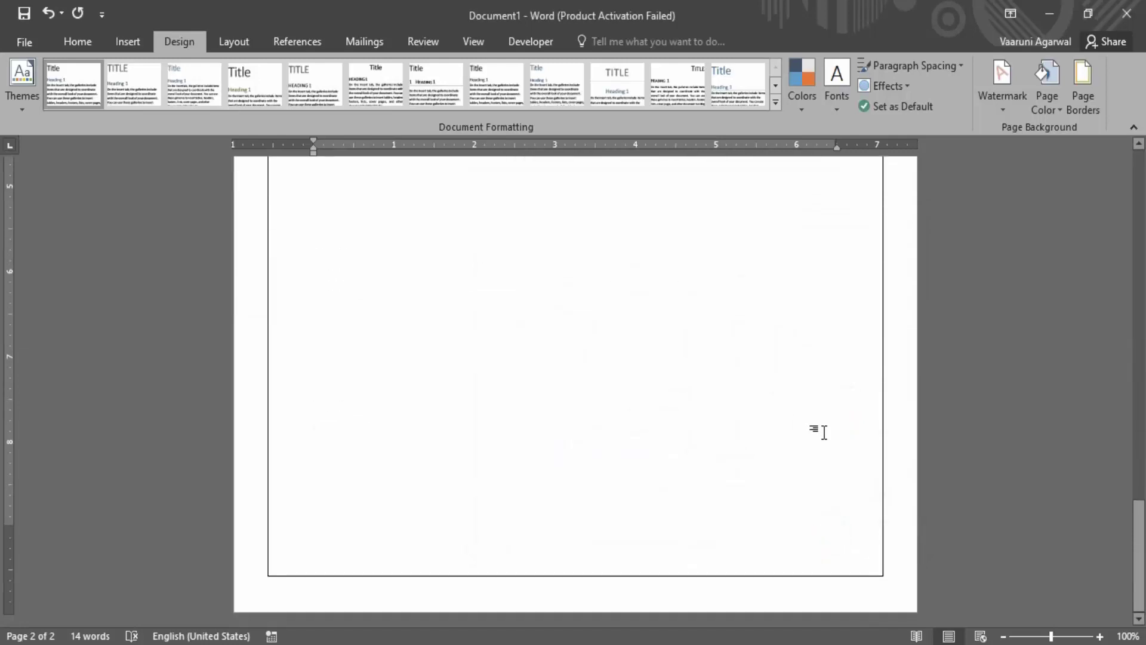
scroll(823, 431, "up", 14)
scroll(824, 432, "up", 8)
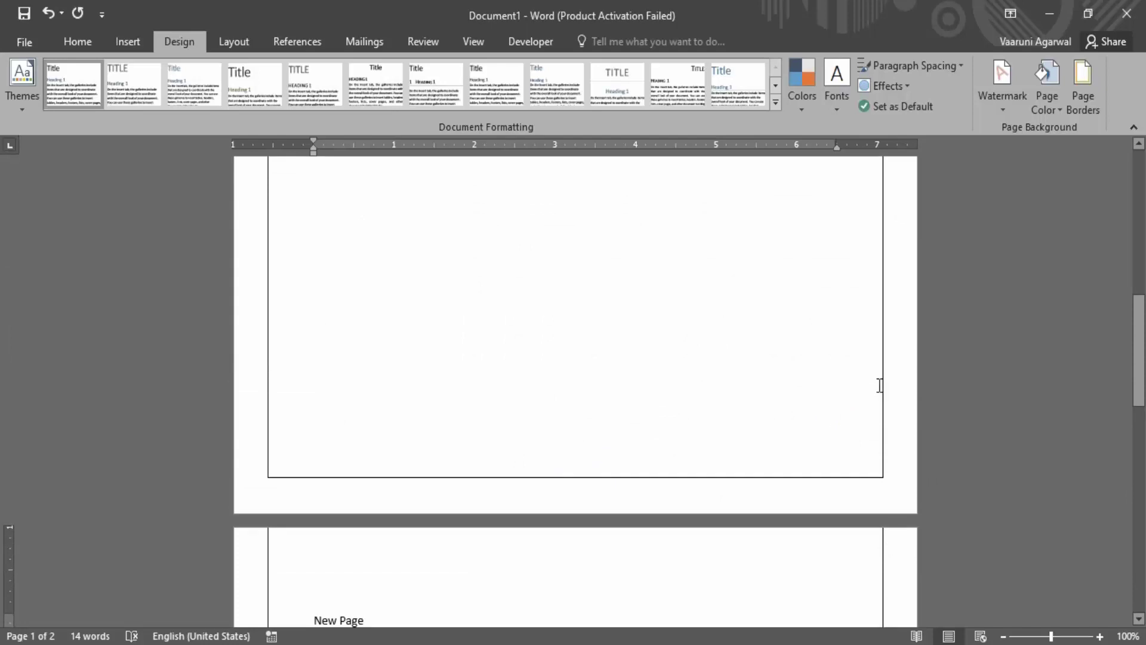
key("ctrl+z")
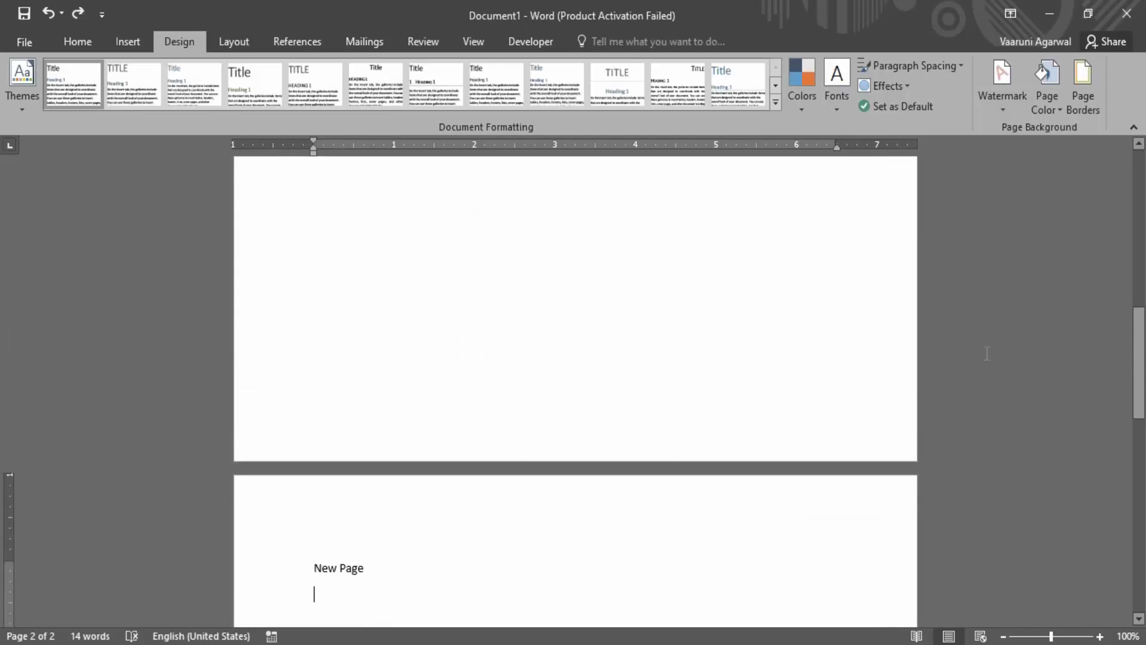
Choose a Box page border again and remove its top edge
left_click(1084, 98)
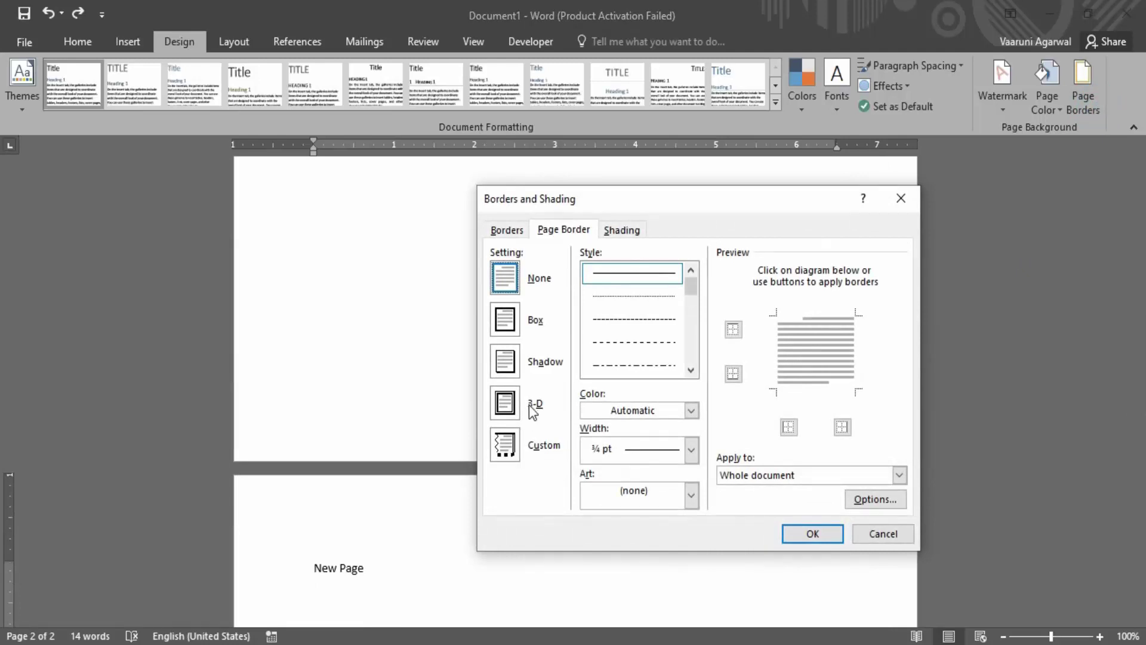
left_click(739, 330)
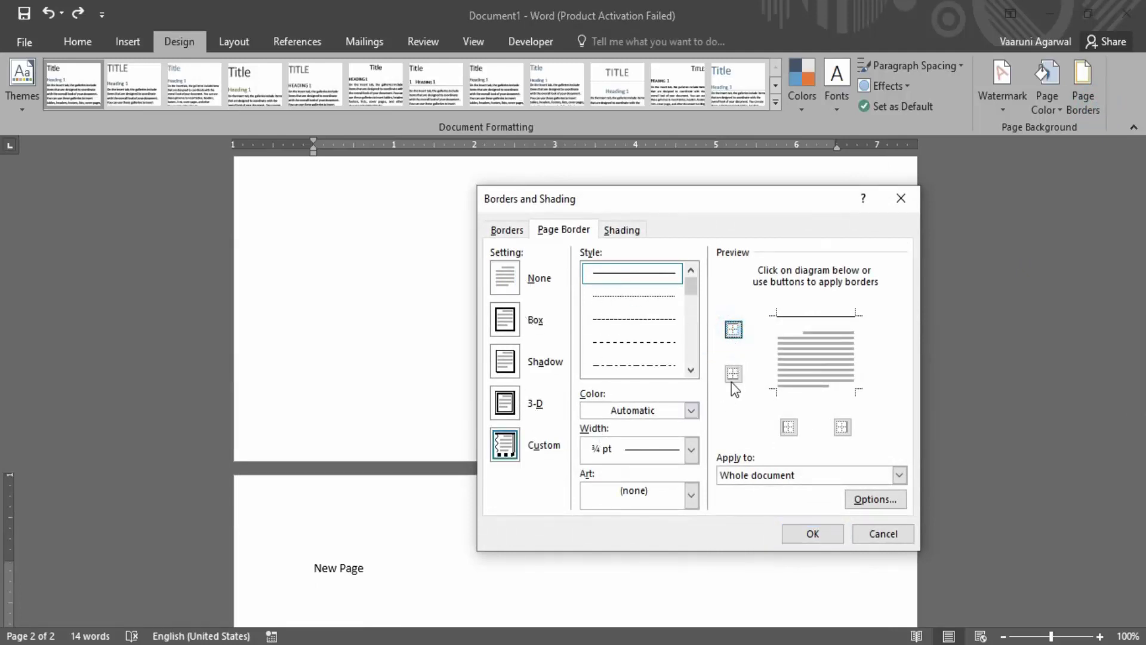
left_click(504, 323)
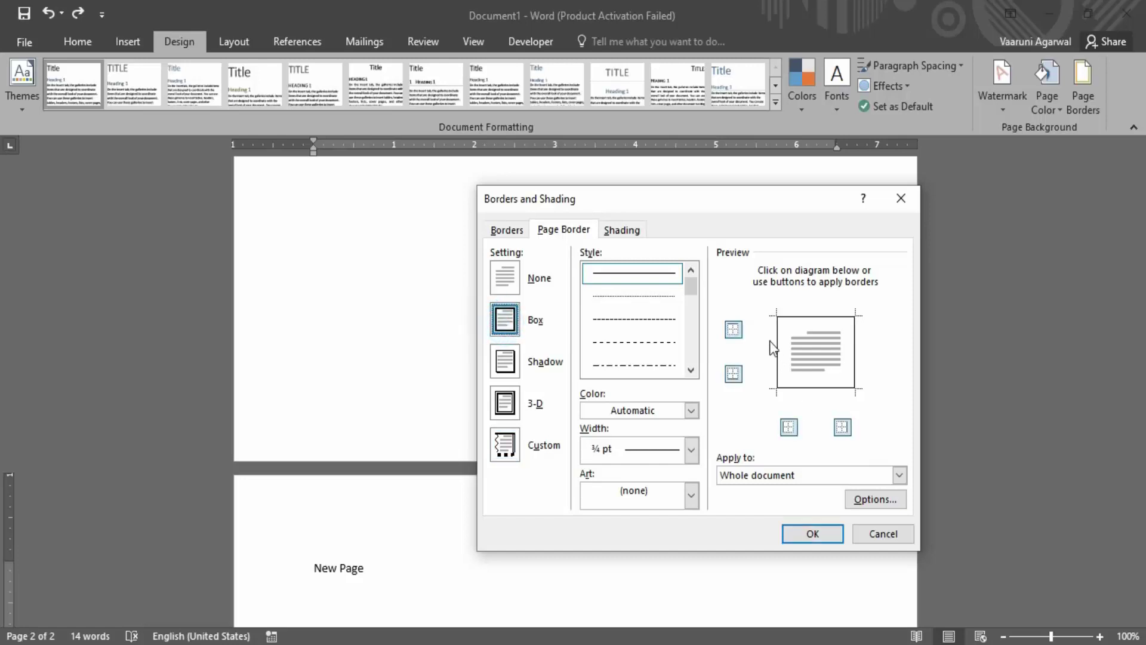
left_click(736, 329)
Set the page border margins to be measured from Text, comparing that option with Edge of page
left_click(878, 499)
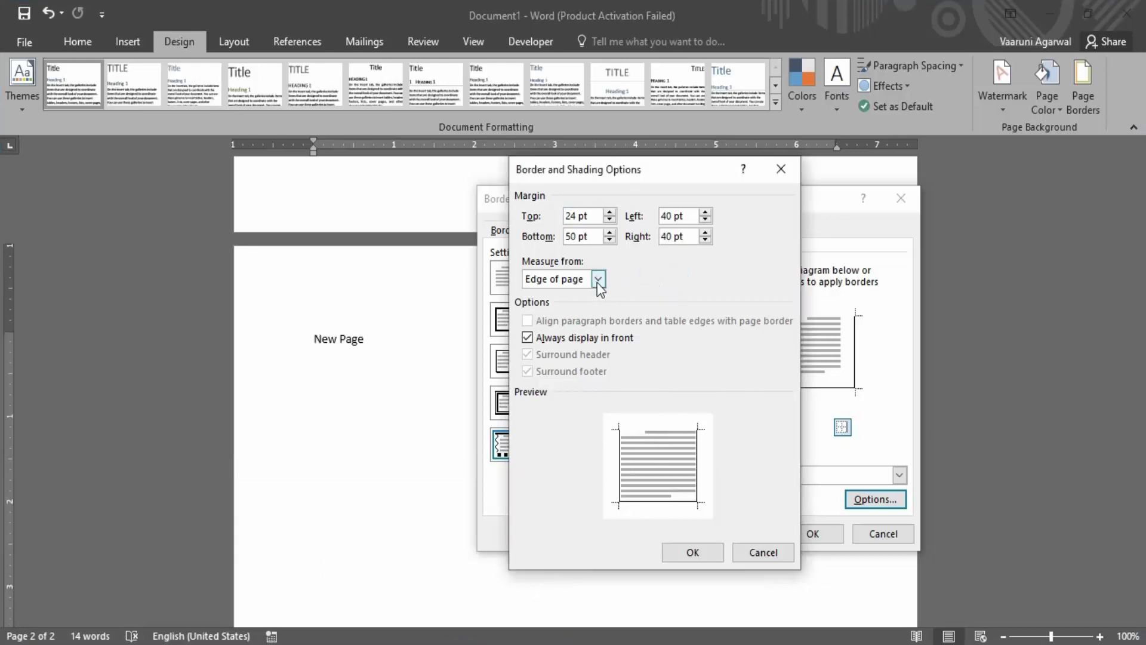
left_click(597, 279)
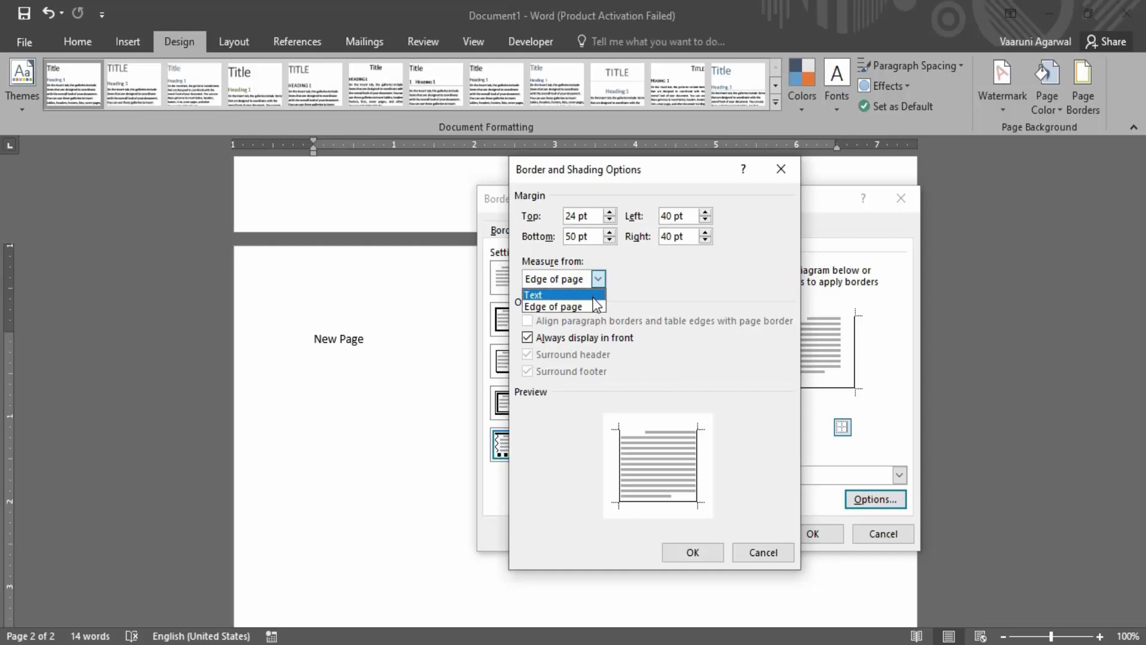
left_click(592, 296)
left_click(597, 278)
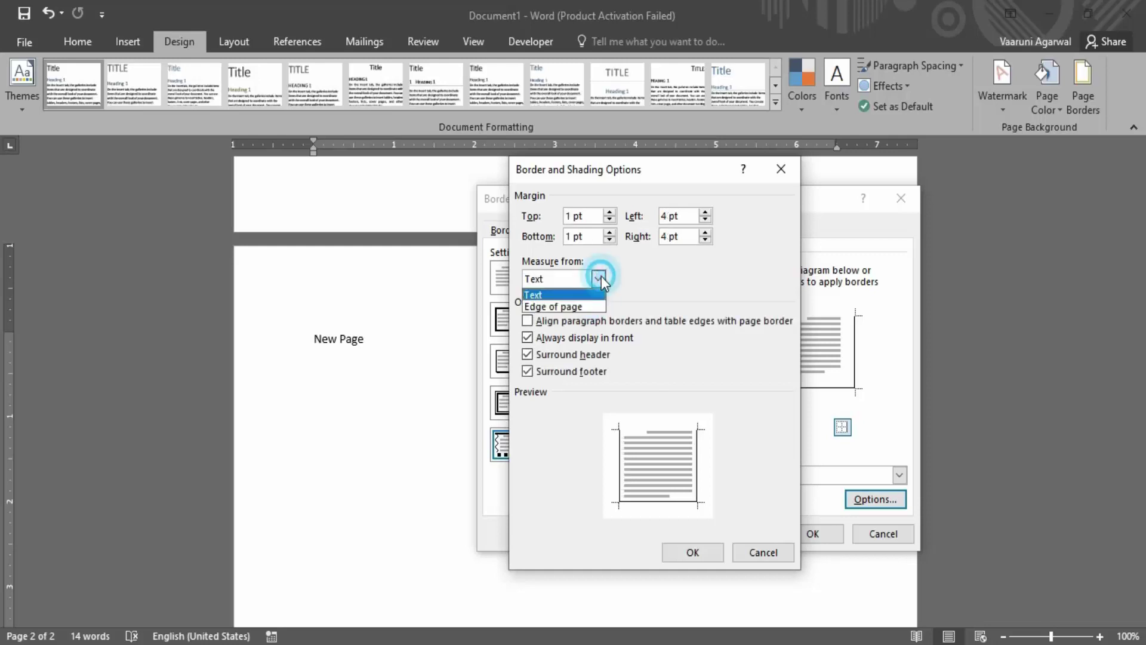
left_click(555, 307)
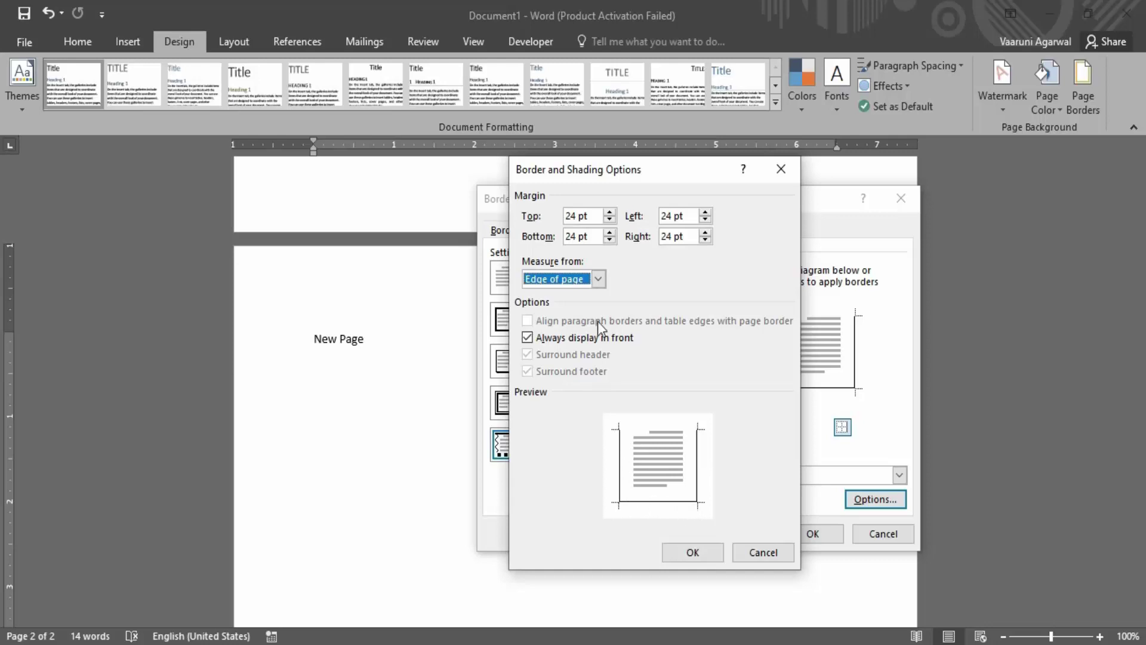
left_click(598, 278)
left_click(558, 295)
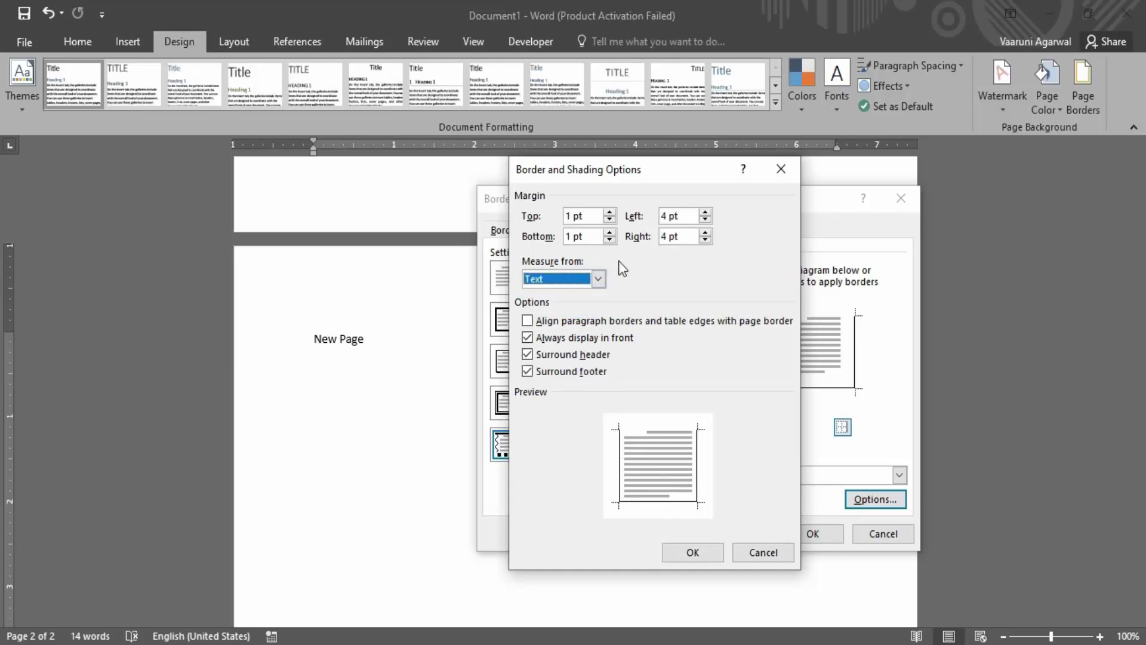
left_click(598, 279)
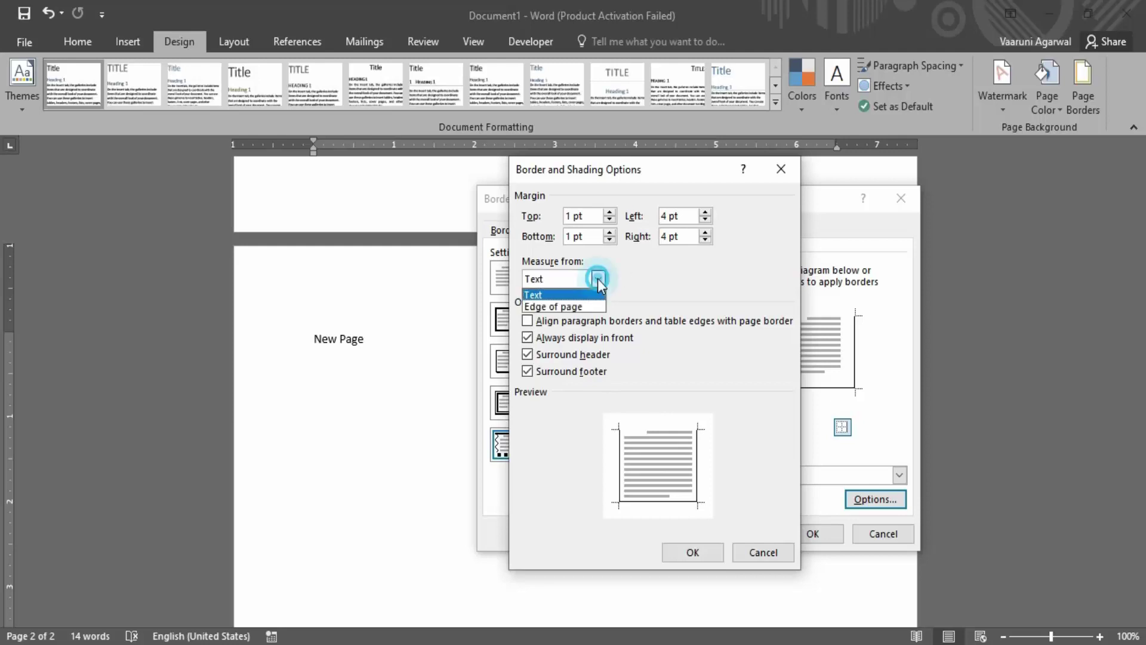
left_click(588, 299)
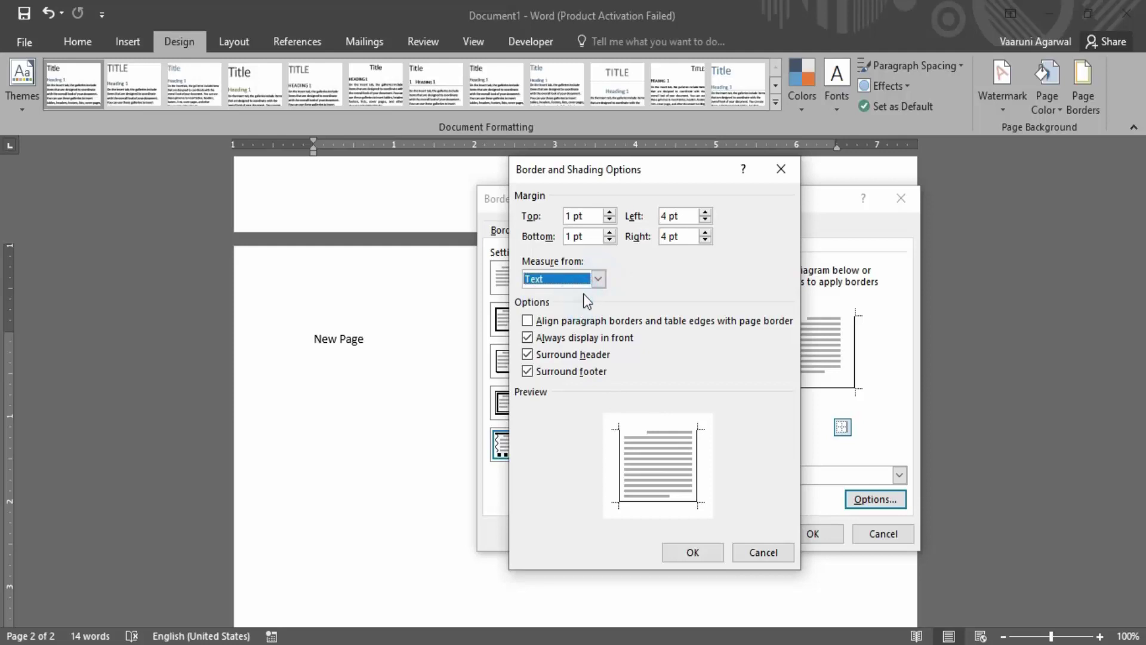
Set the left margin of the page border to 5 pt and apply the border
double_click(662, 216)
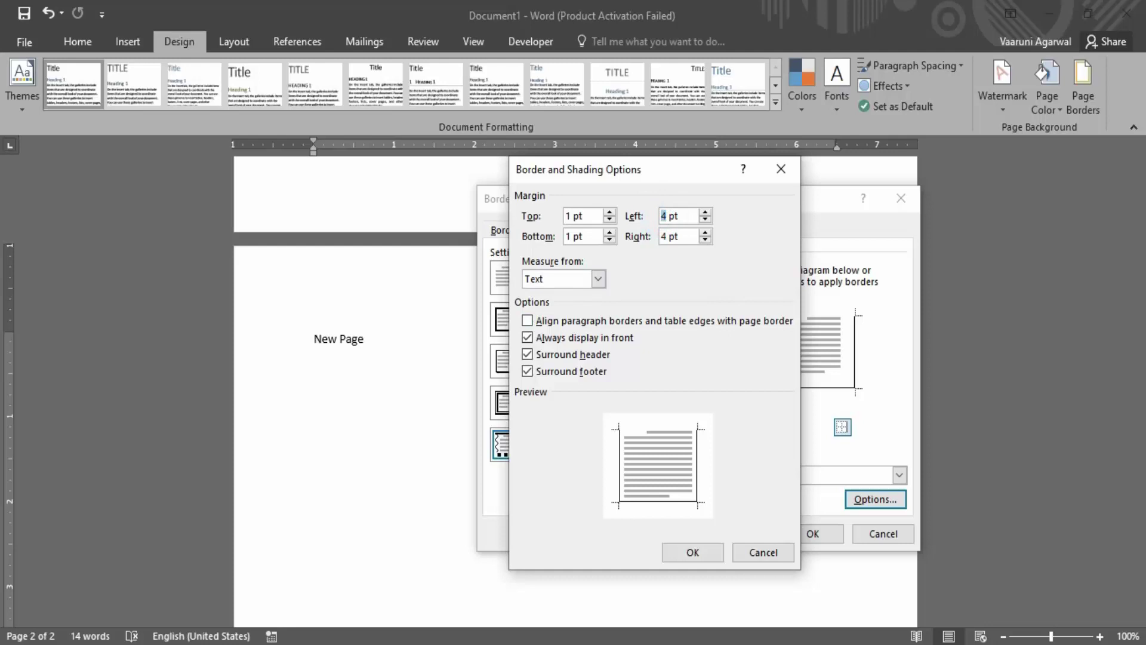
type("5")
left_click(713, 284)
left_click(689, 552)
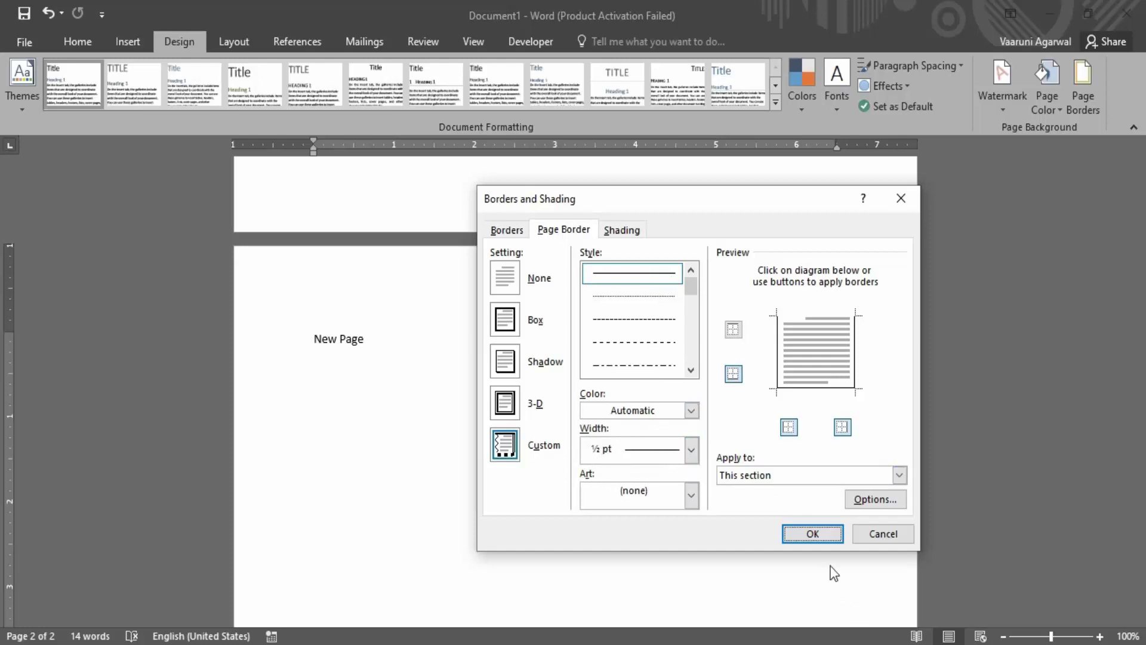
left_click(819, 536)
scroll(818, 540, "down", 10)
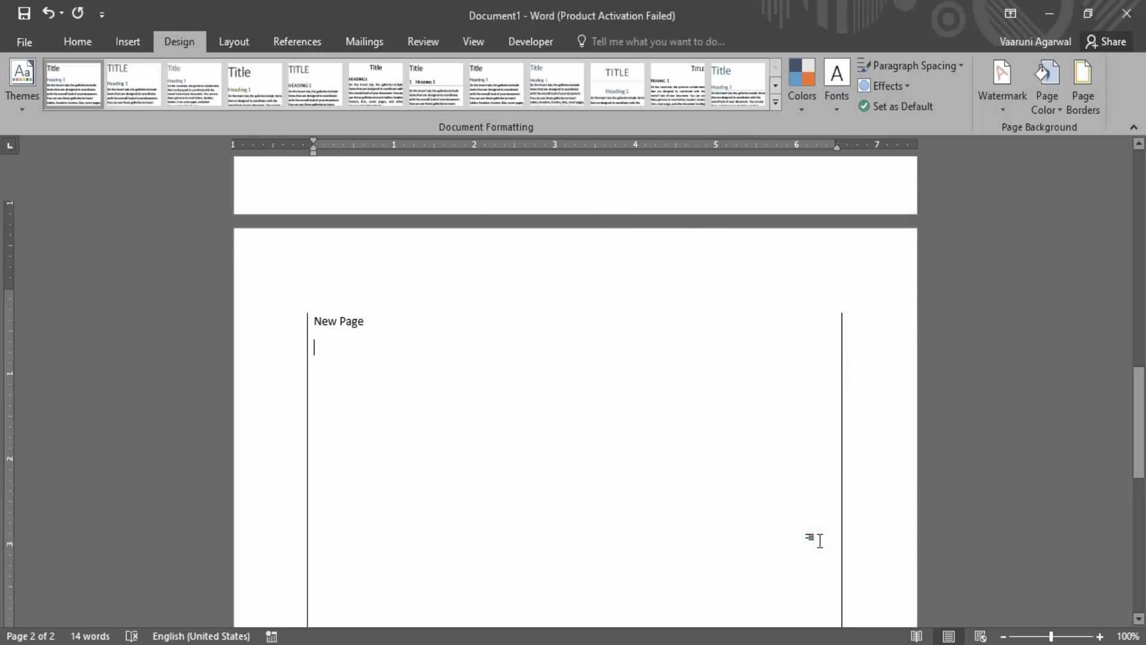
Browse the page border line styles and select the 3 pt triple line with a thick line between two thin ones
scroll(820, 540, "up", 10)
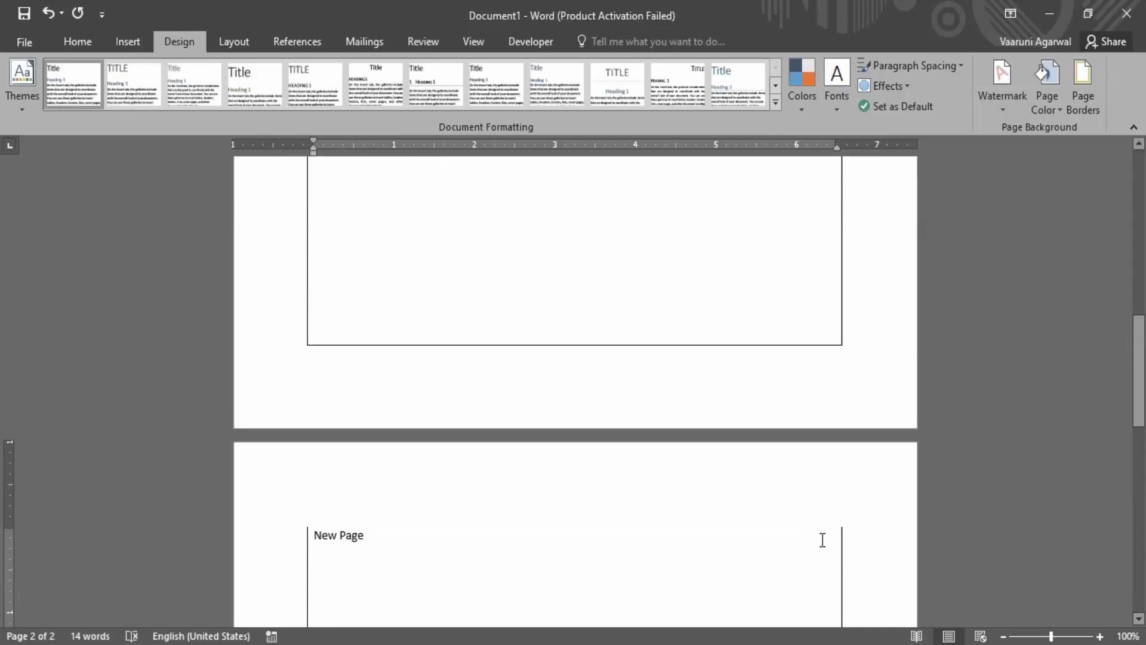
left_click(1084, 84)
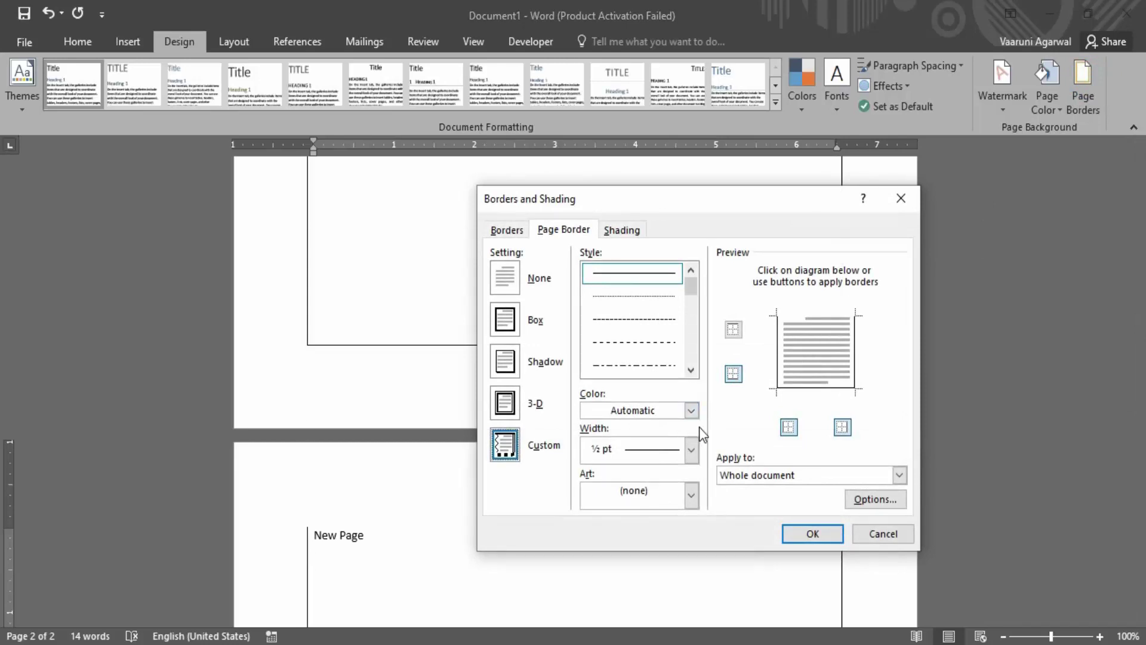
scroll(669, 314, "down", 8)
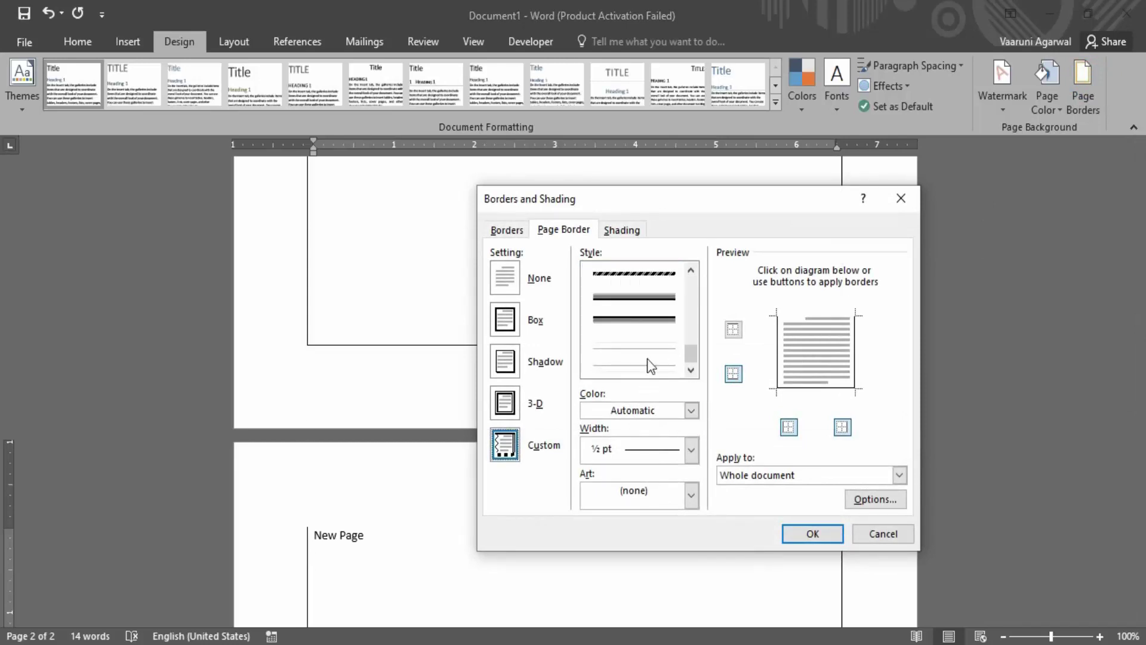
scroll(641, 364, "up", 1)
left_click(649, 297)
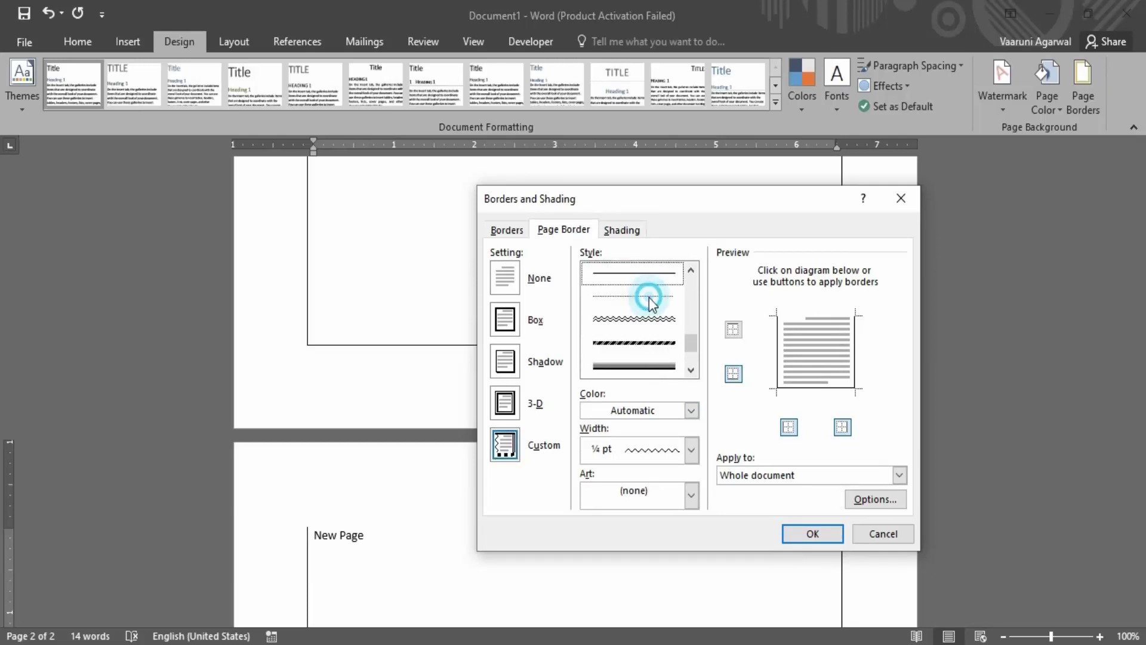
scroll(650, 359, "down", 3)
left_click(643, 345)
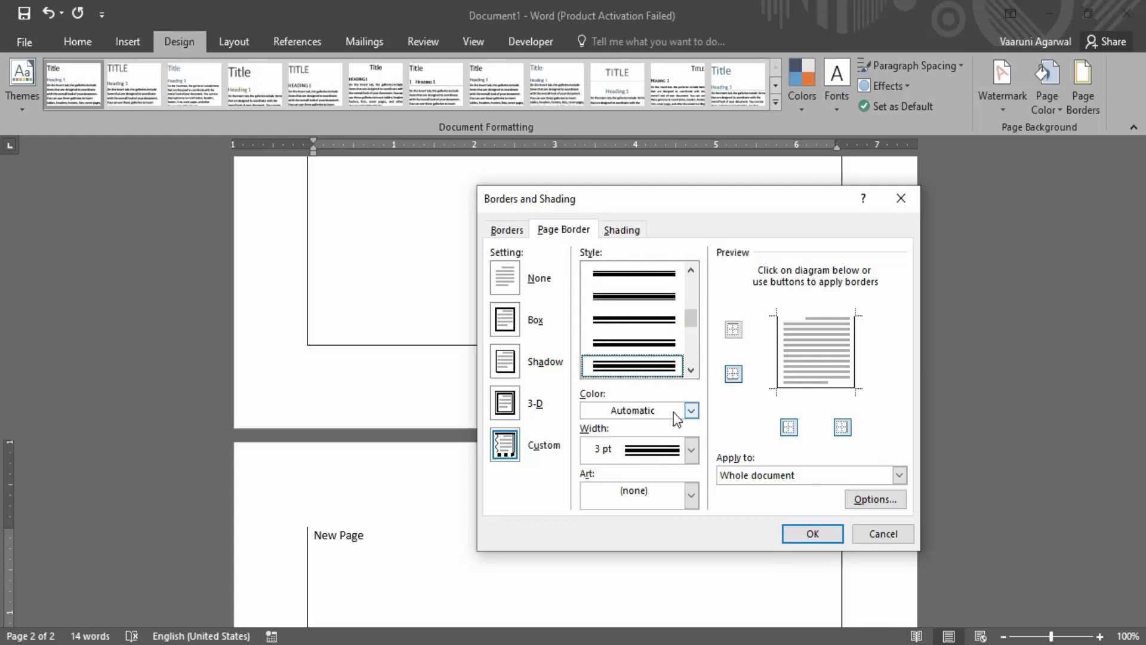
Set the page border color to dark blue and its width to 1 pt
left_click(691, 411)
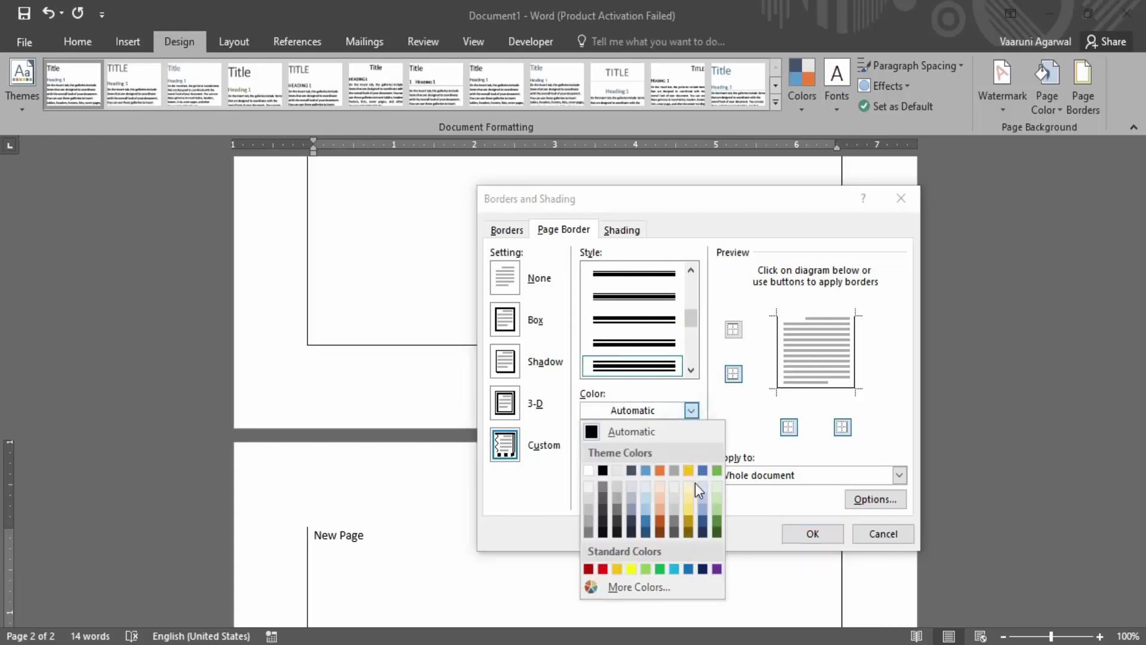
left_click(703, 532)
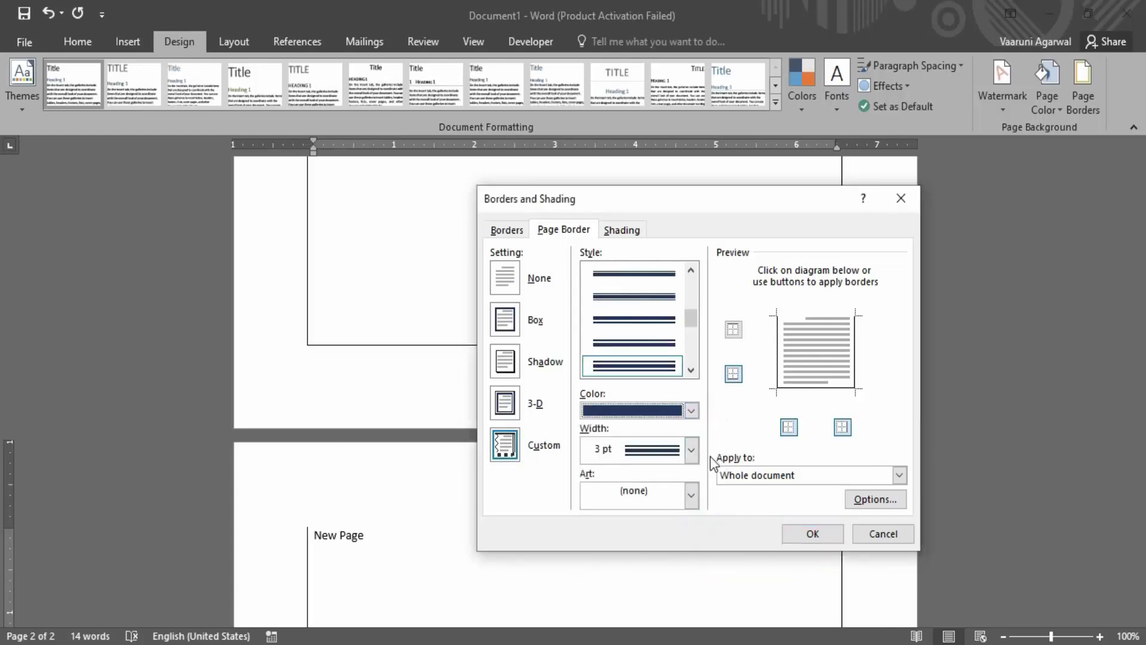
left_click(688, 454)
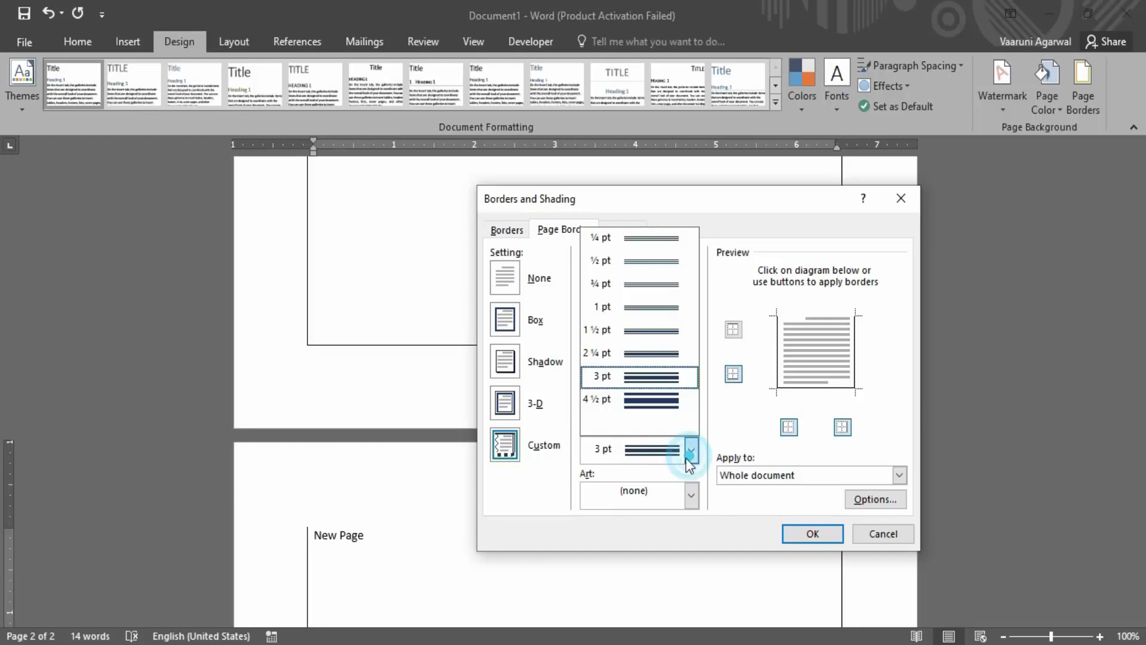
left_click(653, 314)
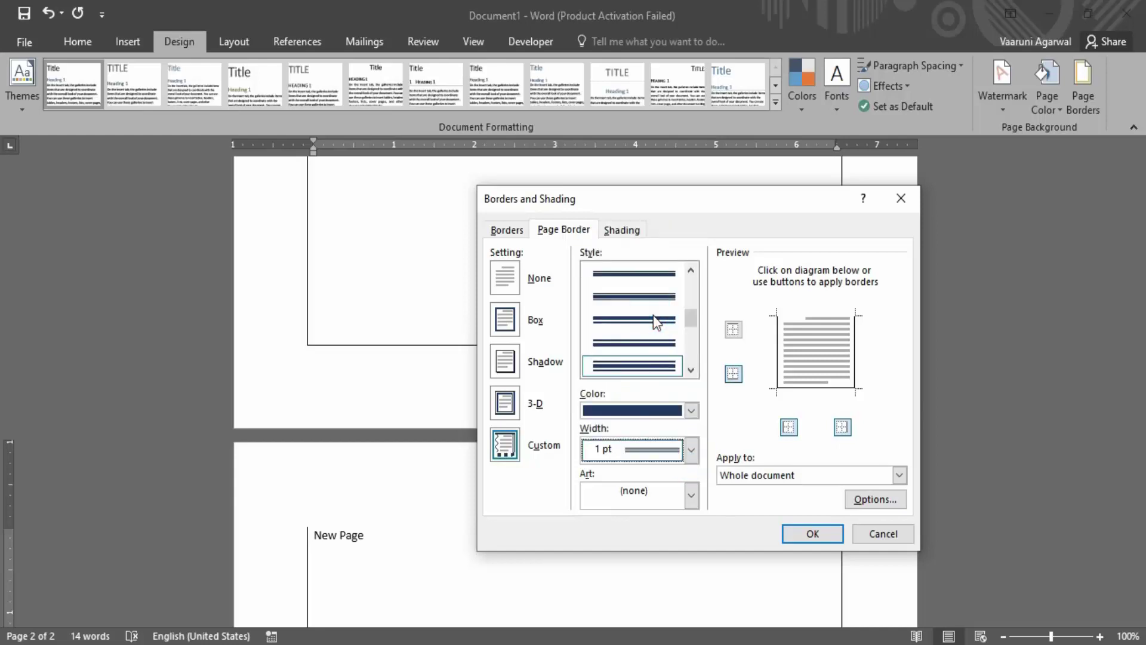
Look through the art border designs, keep the art set to none, and apply the page border settings
left_click(693, 494)
scroll(657, 588, "down", 5)
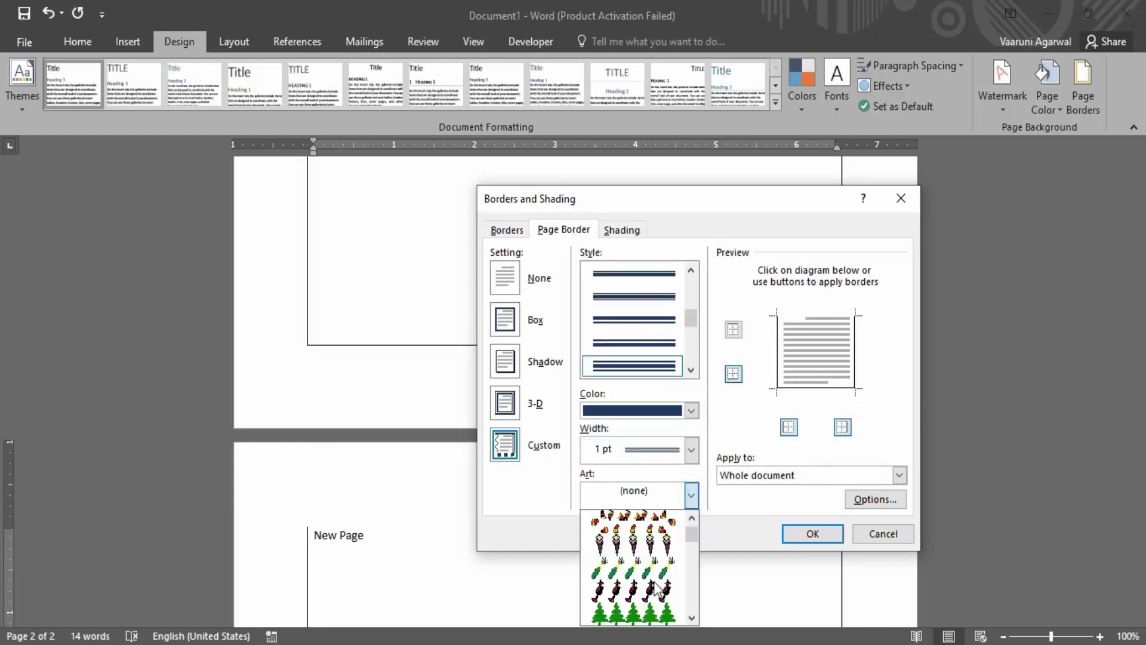
scroll(657, 587, "down", 6)
left_click(708, 413)
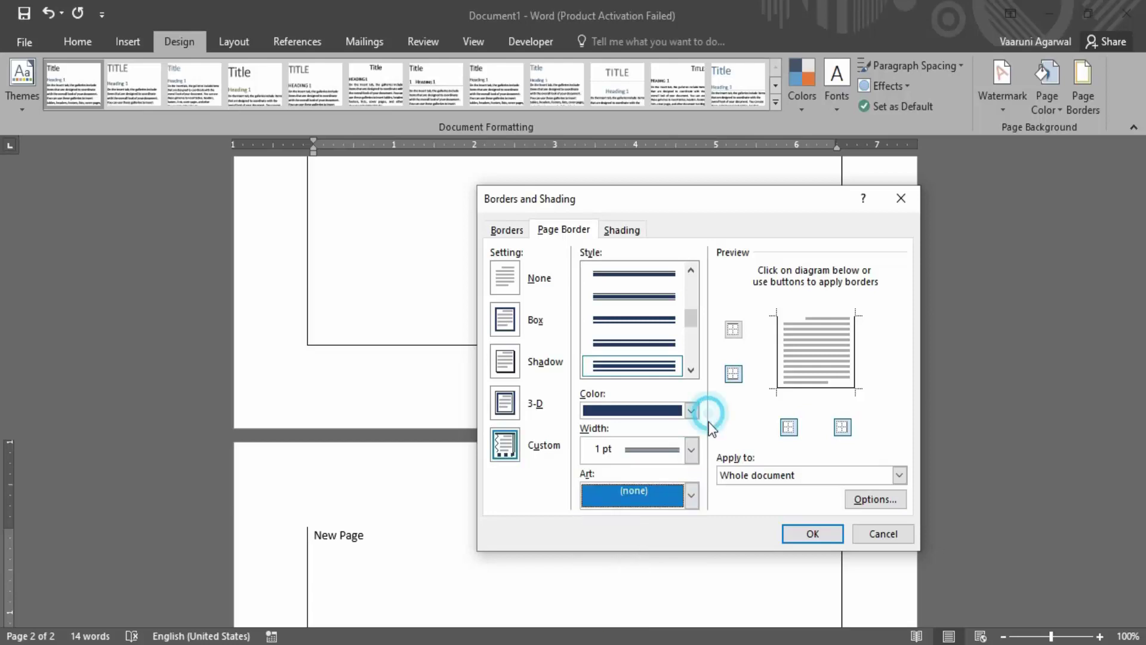
left_click(813, 531)
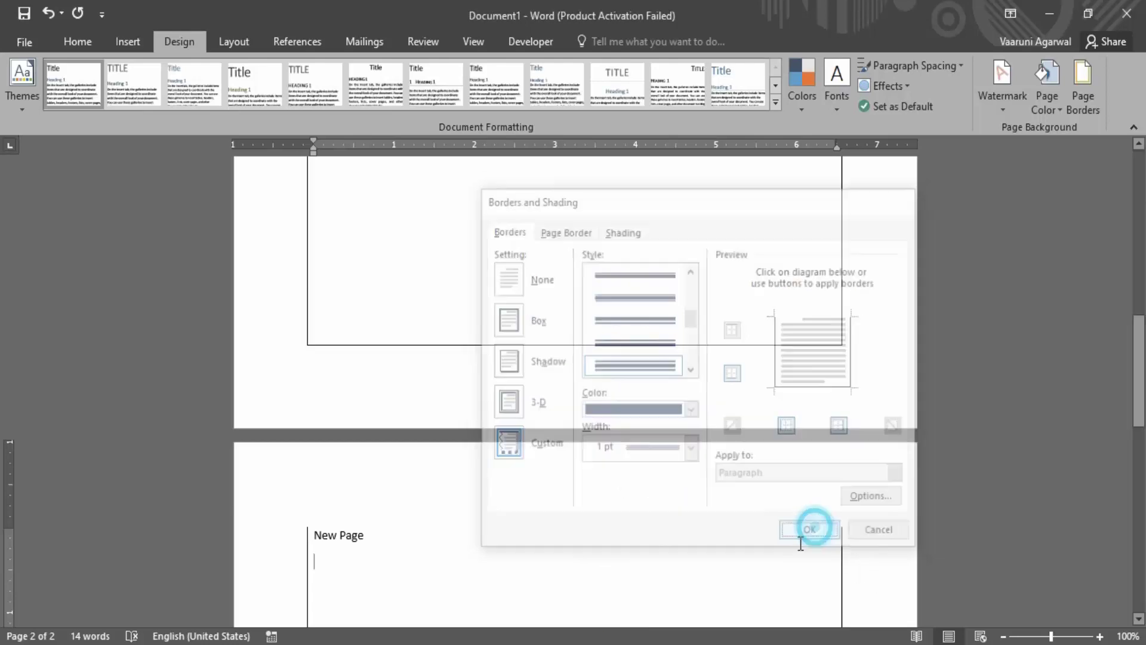
Check the border on both pages and undo the page border
scroll(515, 463, "down", 8)
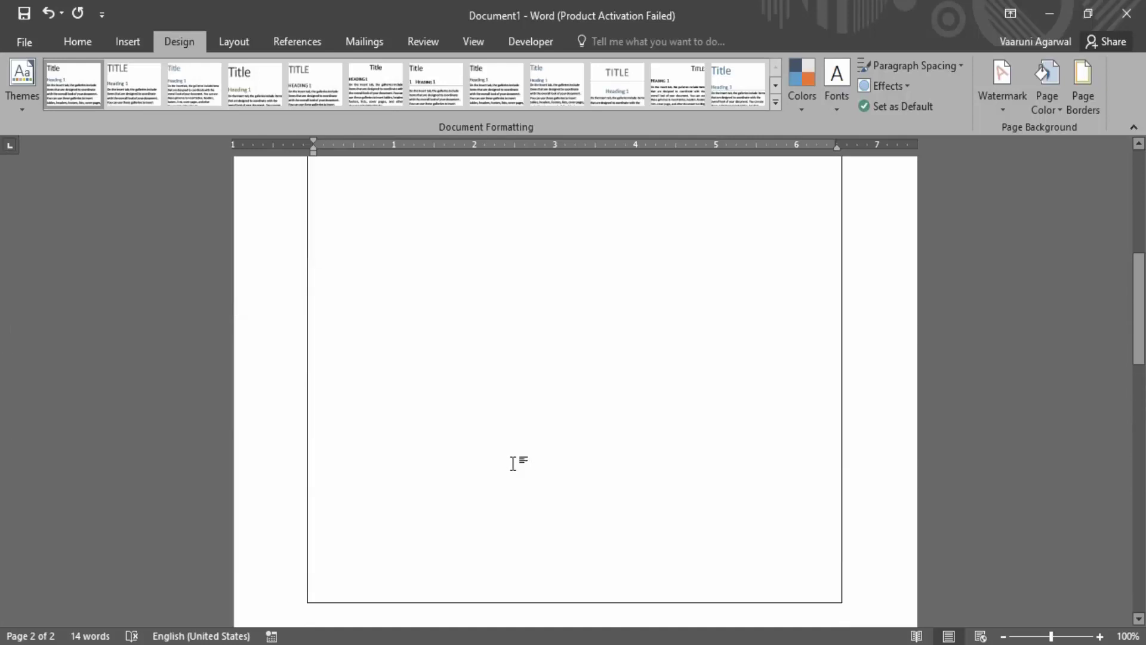
scroll(529, 466, "up", 15)
scroll(529, 465, "down", 10)
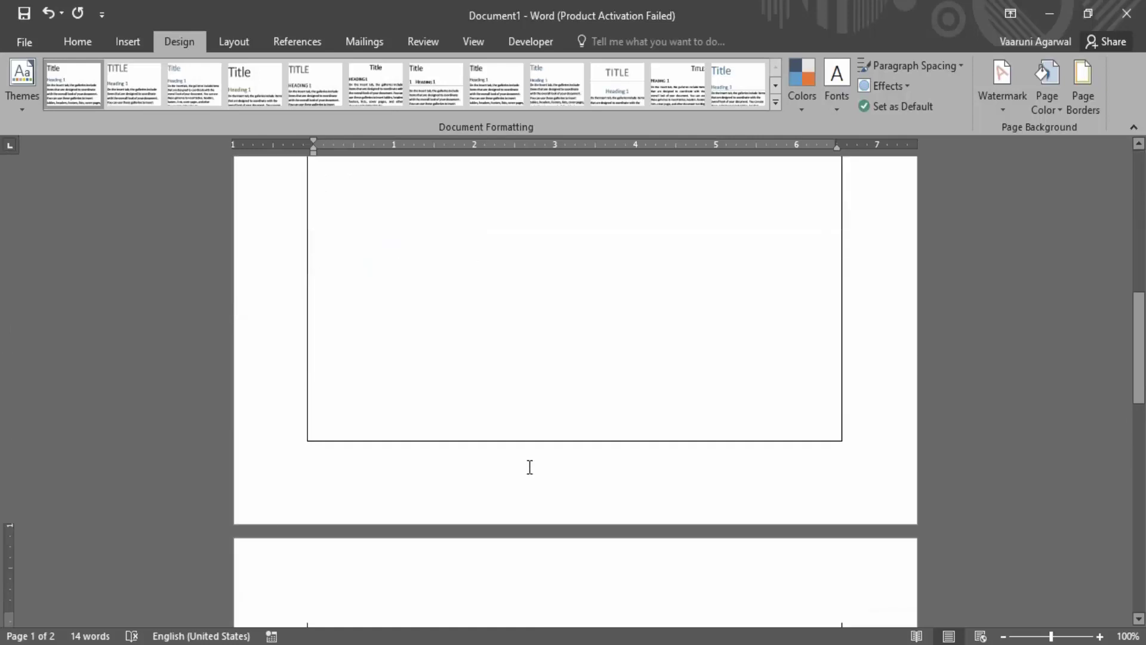
scroll(529, 467, "down", 10)
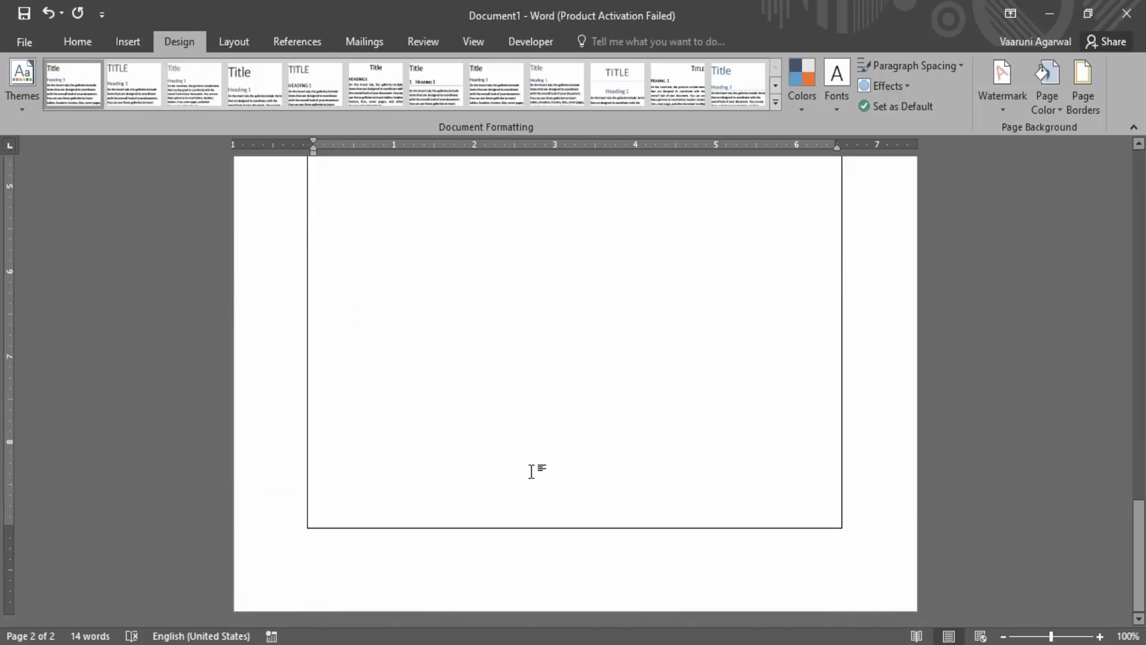
scroll(531, 471, "up", 5)
key("ctrl+z")
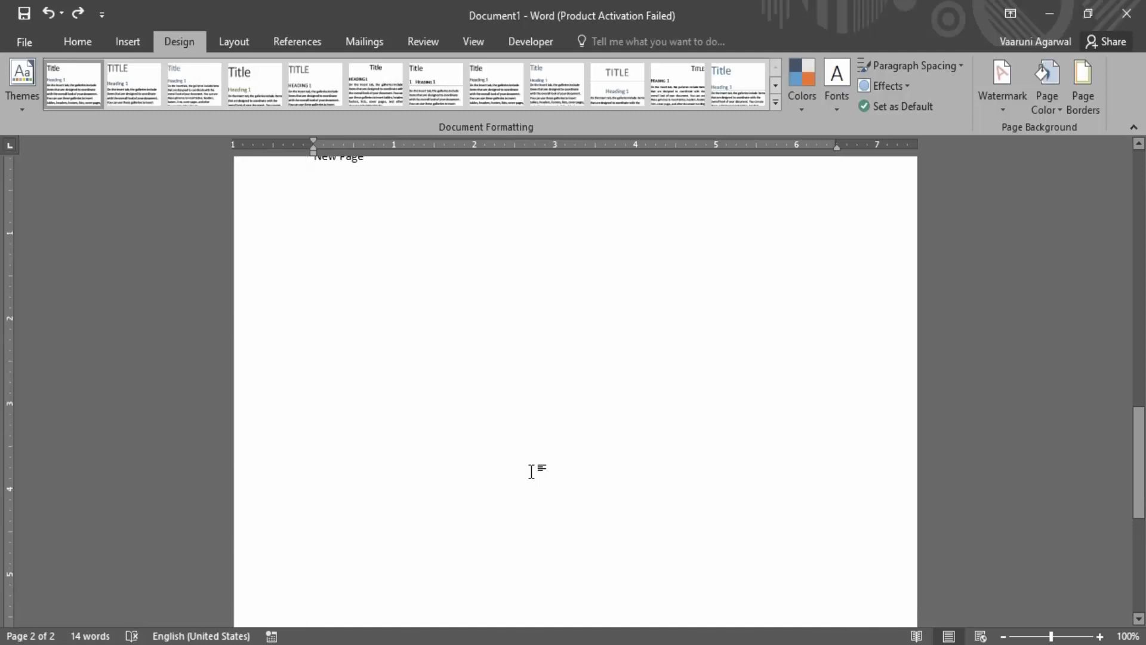
Choose a Box page border with a 3 pt double line style combining a thin and a thick line
scroll(756, 279, "up", 3)
left_click(1083, 89)
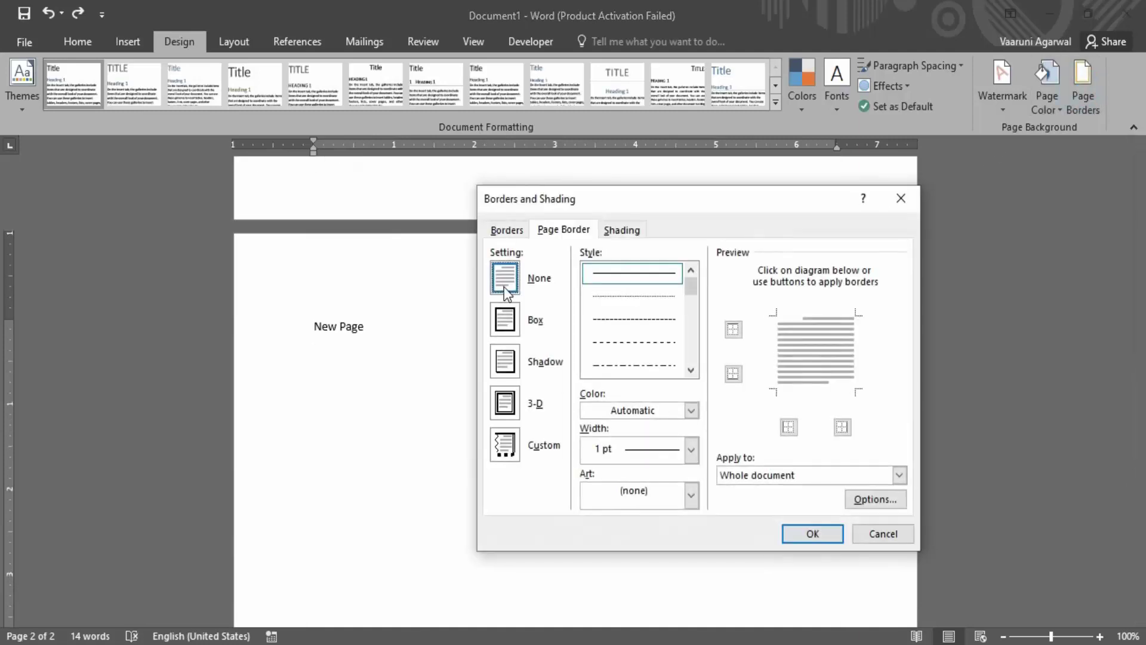
left_click(524, 323)
scroll(633, 334, "down", 5)
left_click(634, 366)
Color the box border dark blue, pick a thinner line width, and apply it to the whole document
left_click(691, 410)
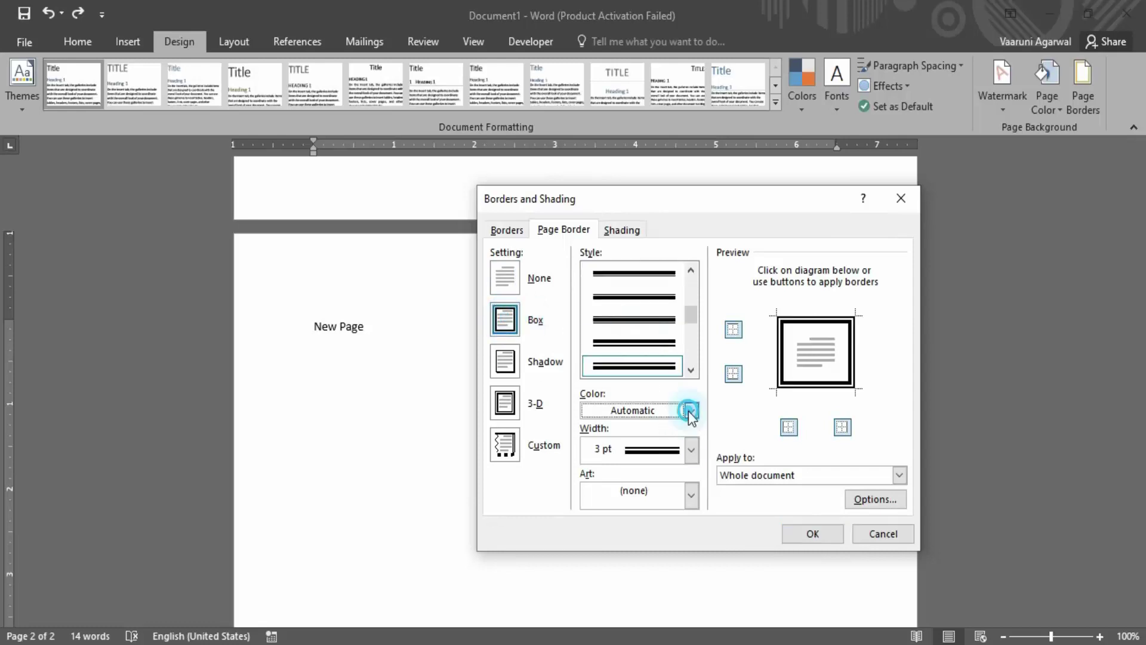
left_click(702, 533)
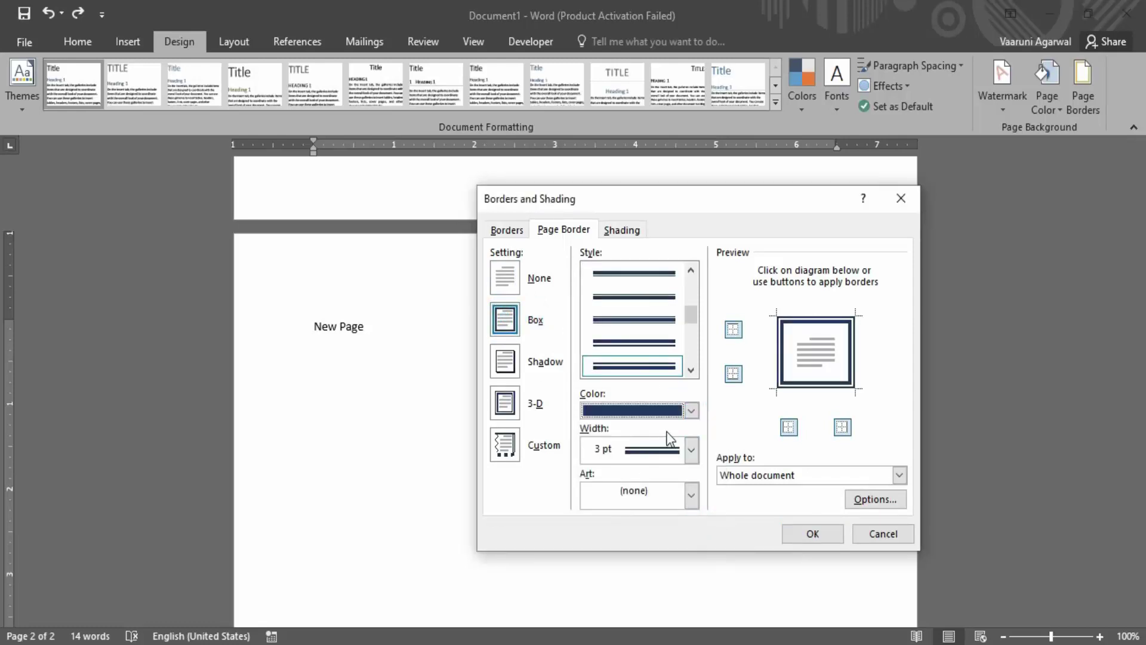
left_click(690, 450)
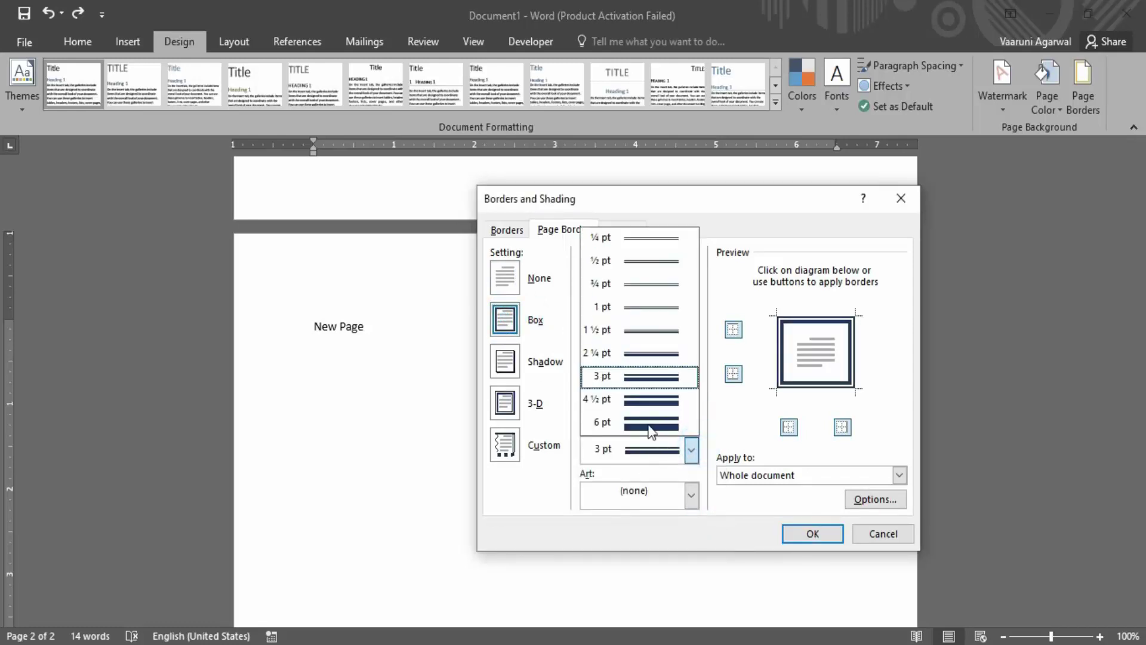
left_click(643, 292)
left_click(798, 531)
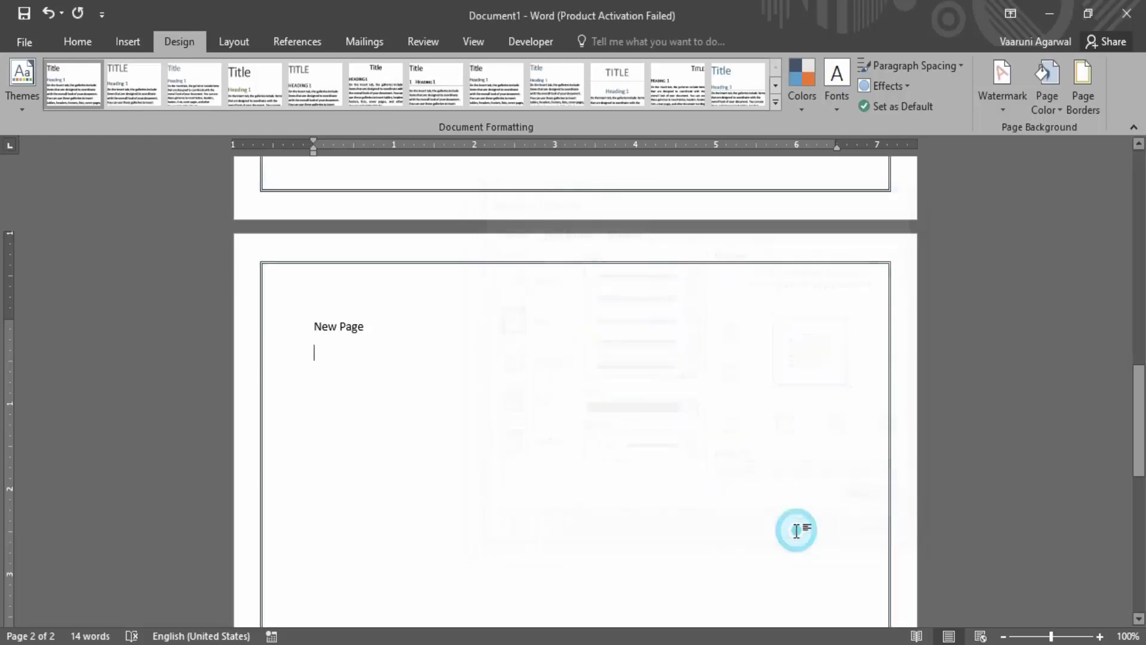
Inspect the dark blue box border across the pages and undo it
scroll(813, 322, "down", 7)
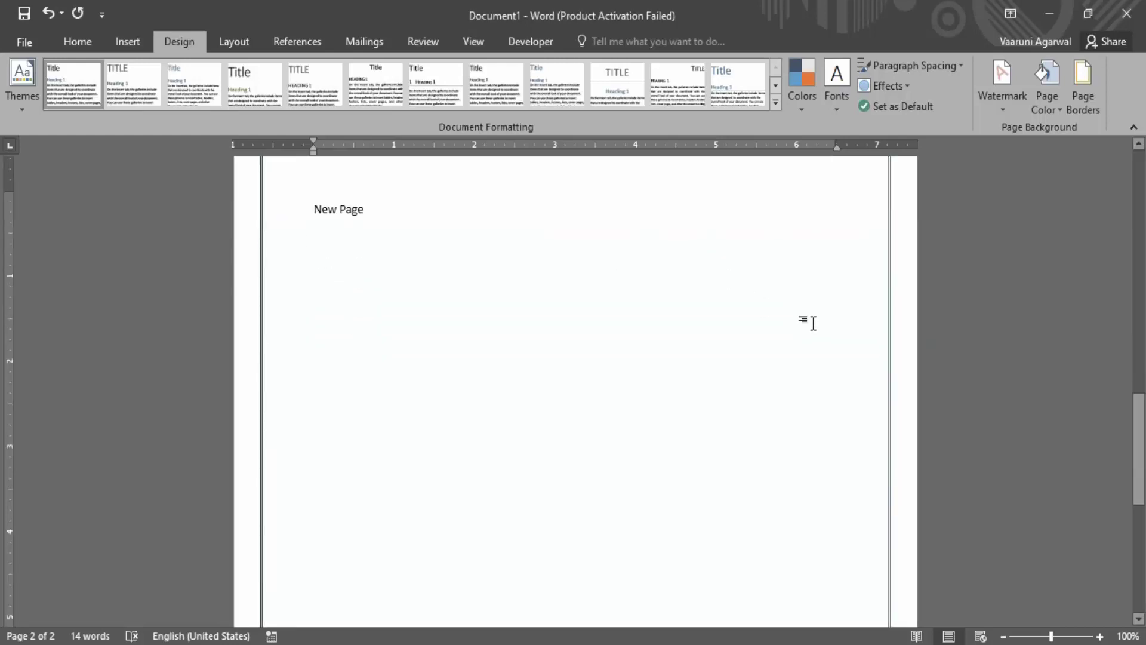
scroll(813, 322, "up", 6)
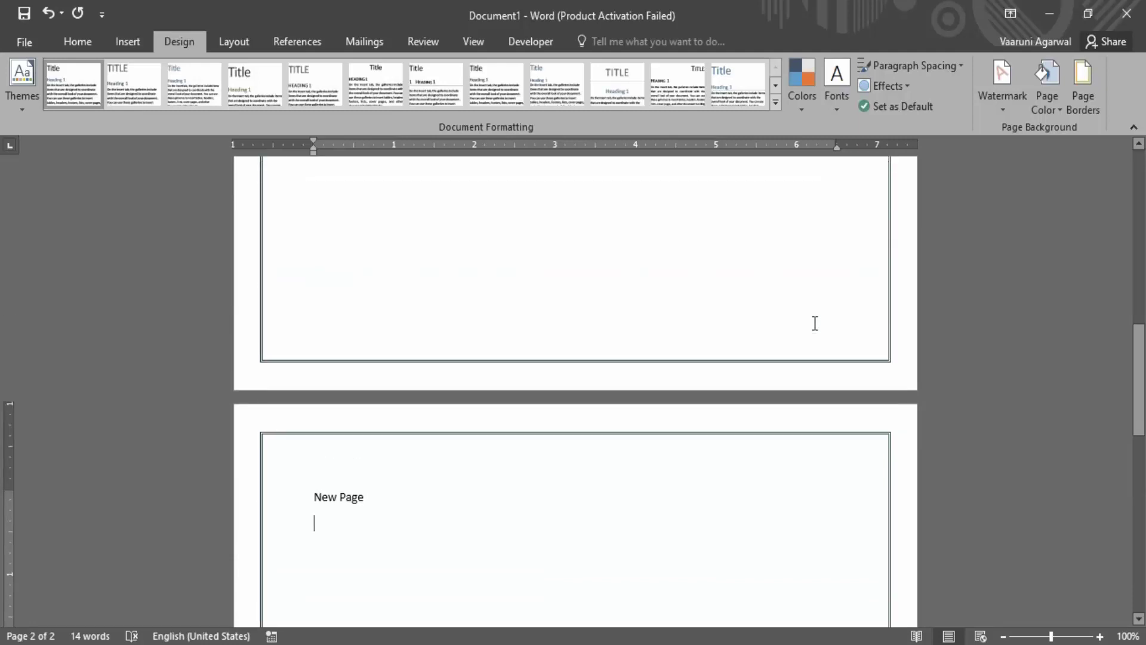
key("ctrl+z")
Choose a Box page border and browse the art designs to select the paper clip pattern
left_click(1086, 107)
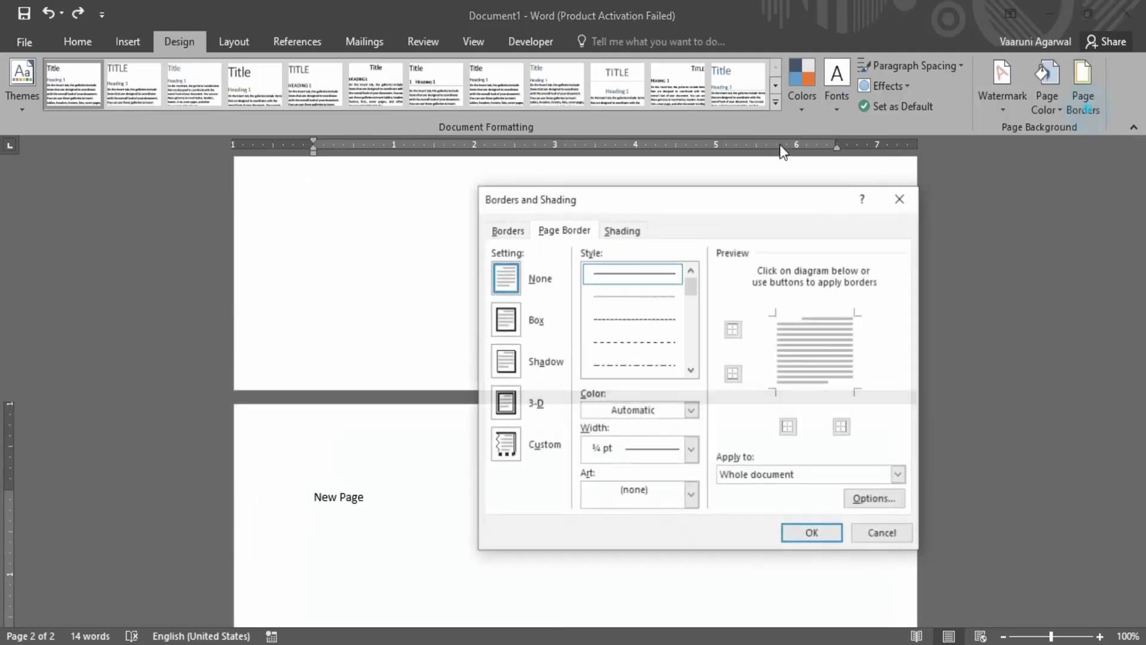
left_click(517, 328)
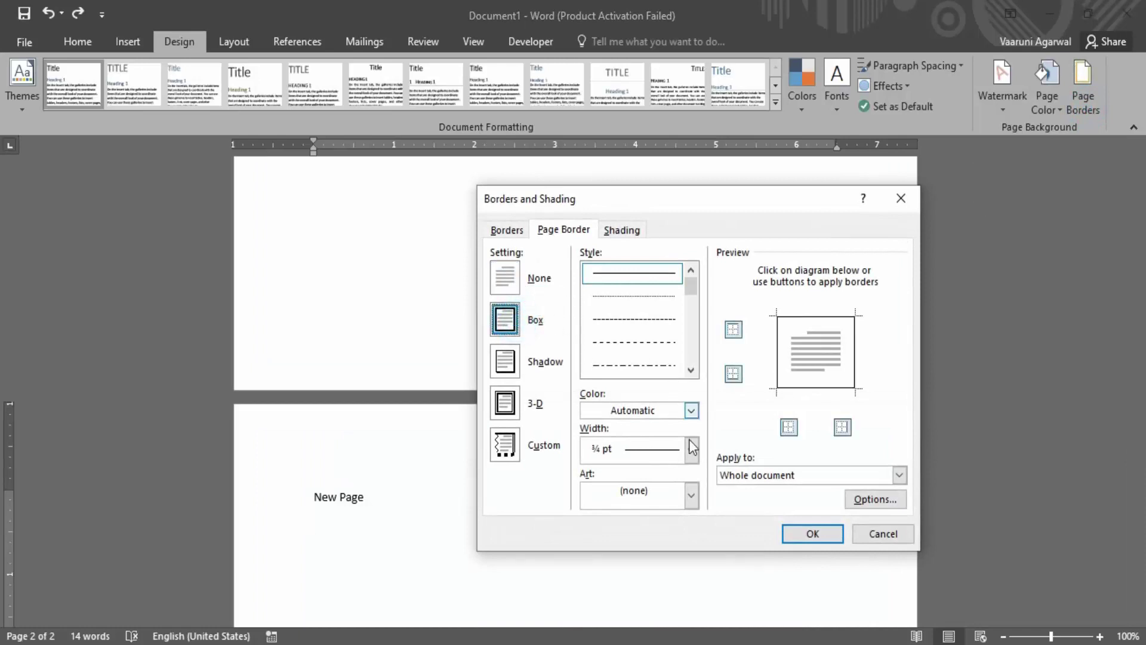
left_click(690, 495)
scroll(661, 545, "down", 15)
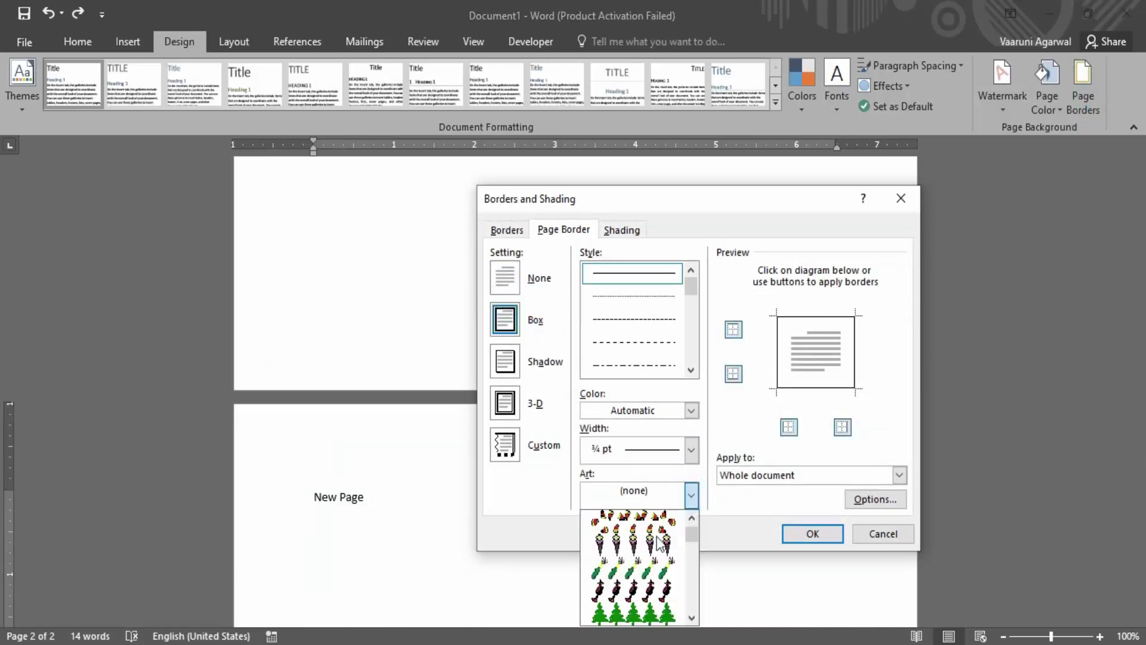
scroll(657, 555, "down", 15)
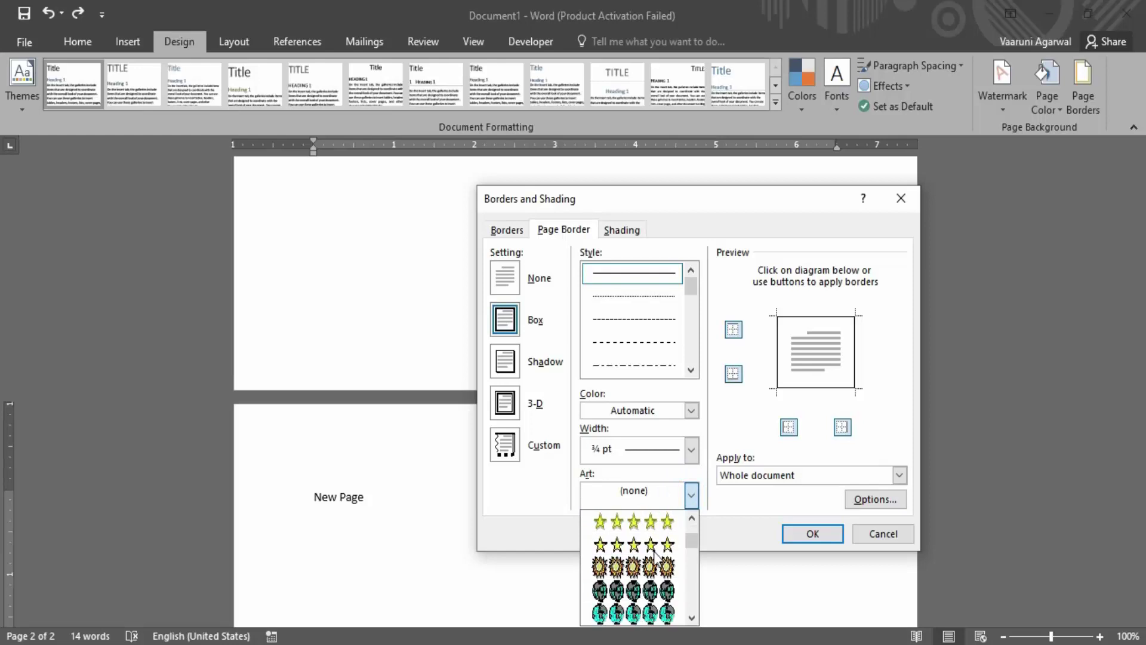
scroll(655, 555, "down", 15)
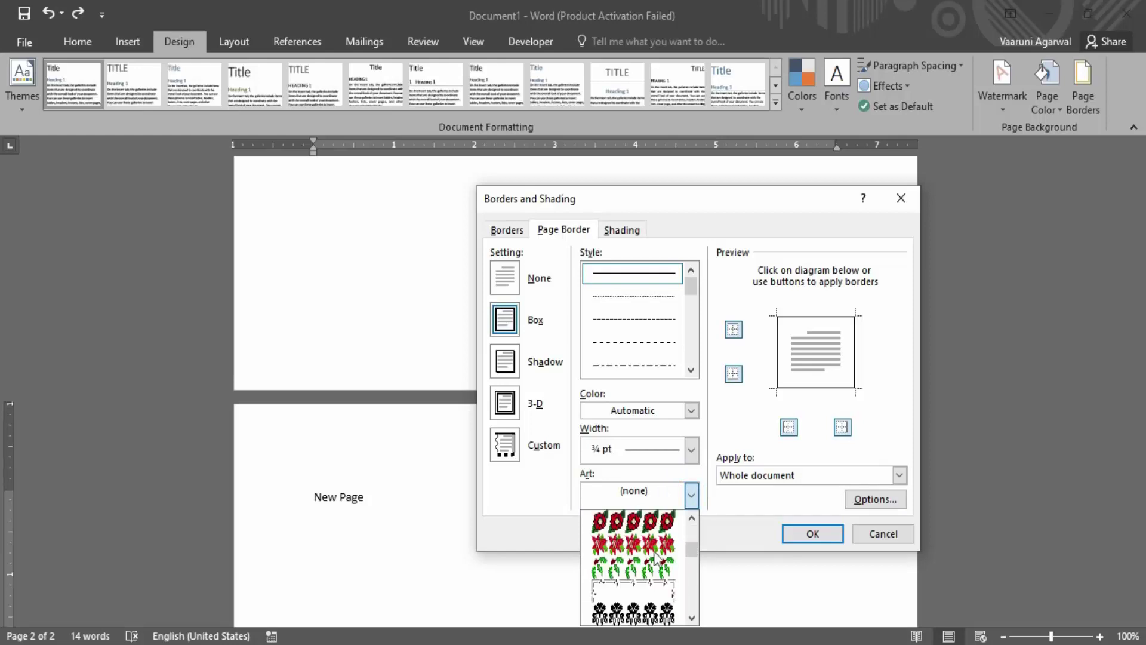
scroll(635, 561, "down", 15)
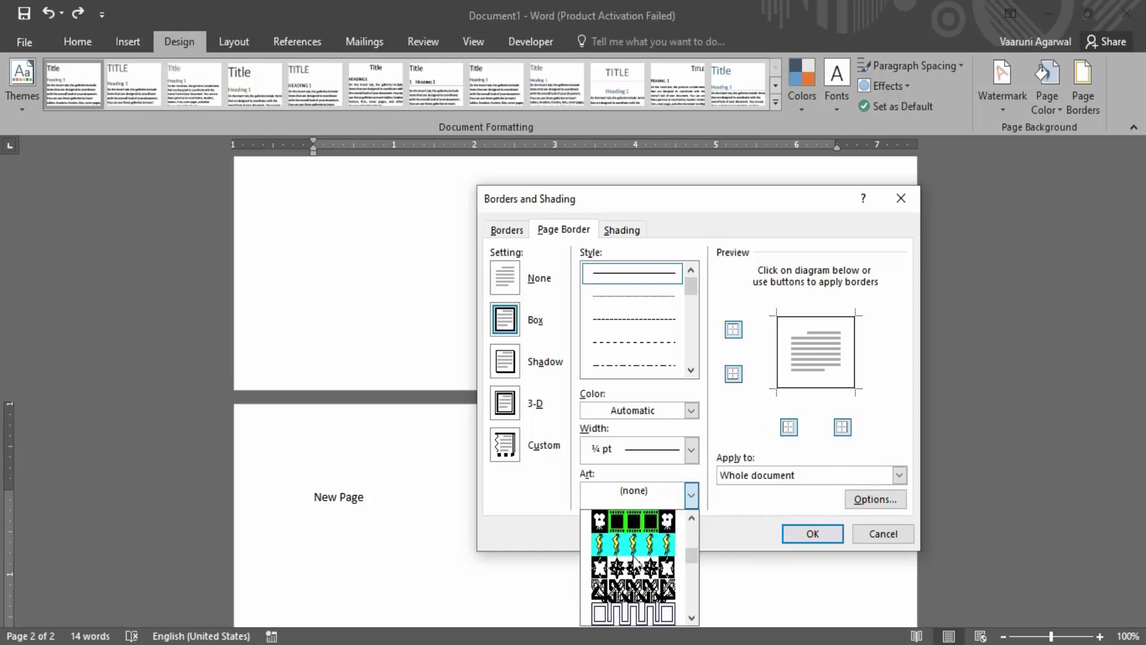
scroll(635, 561, "down", 5)
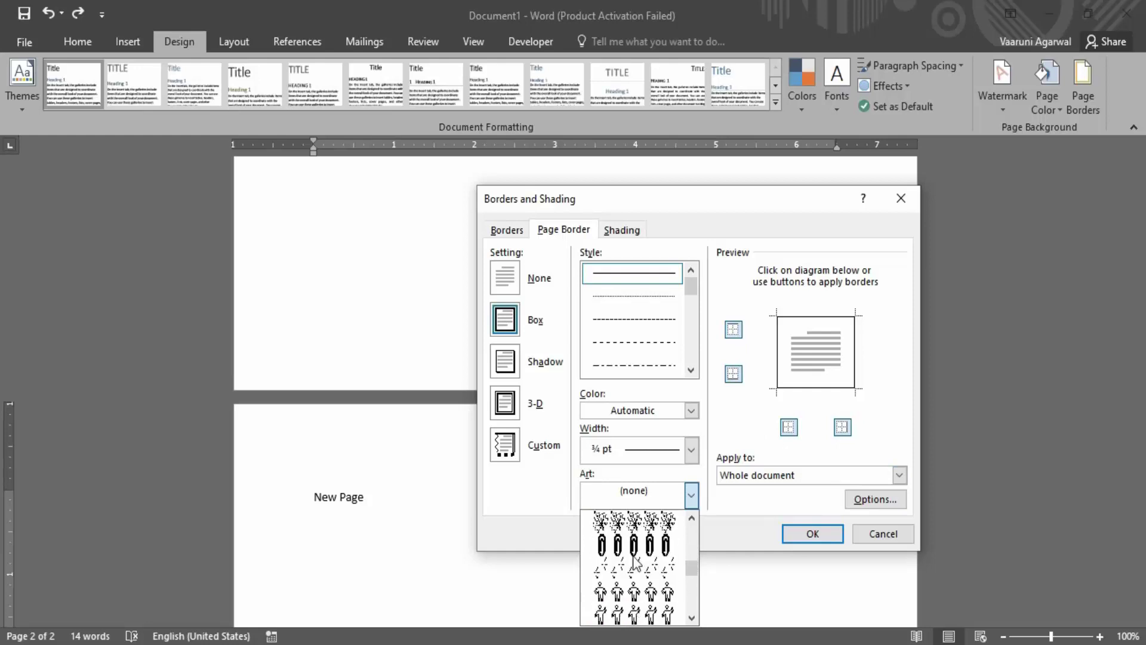
left_click(652, 541)
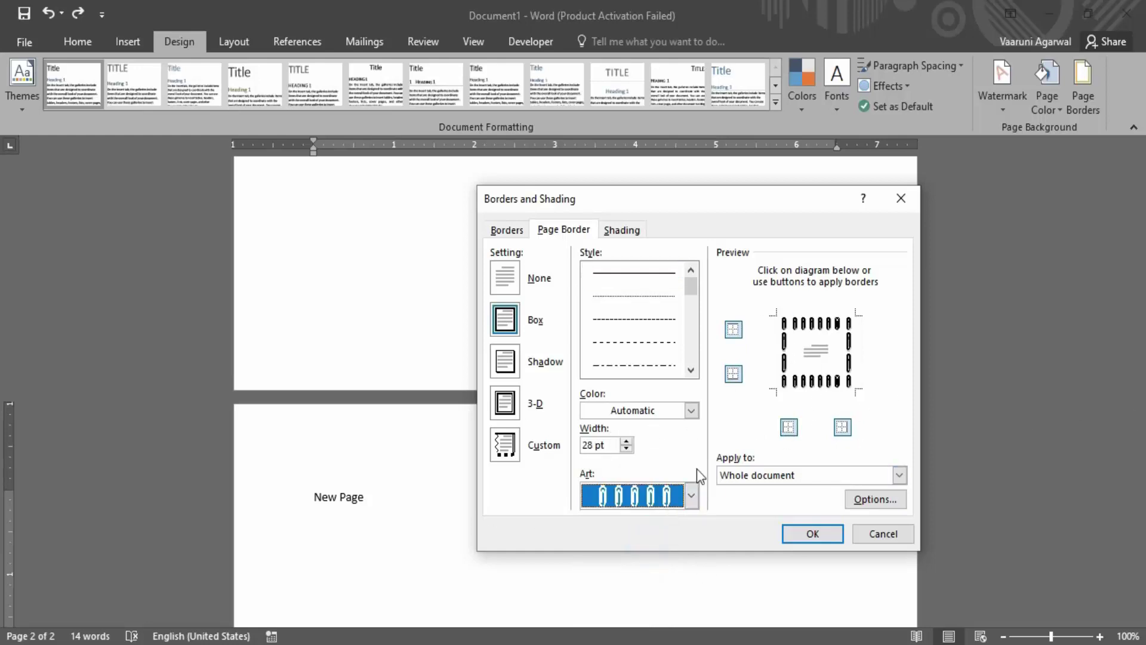
Replace the paper clip art with the scissors and dashed cut-line border design
left_click(691, 497)
scroll(656, 550, "down", 6)
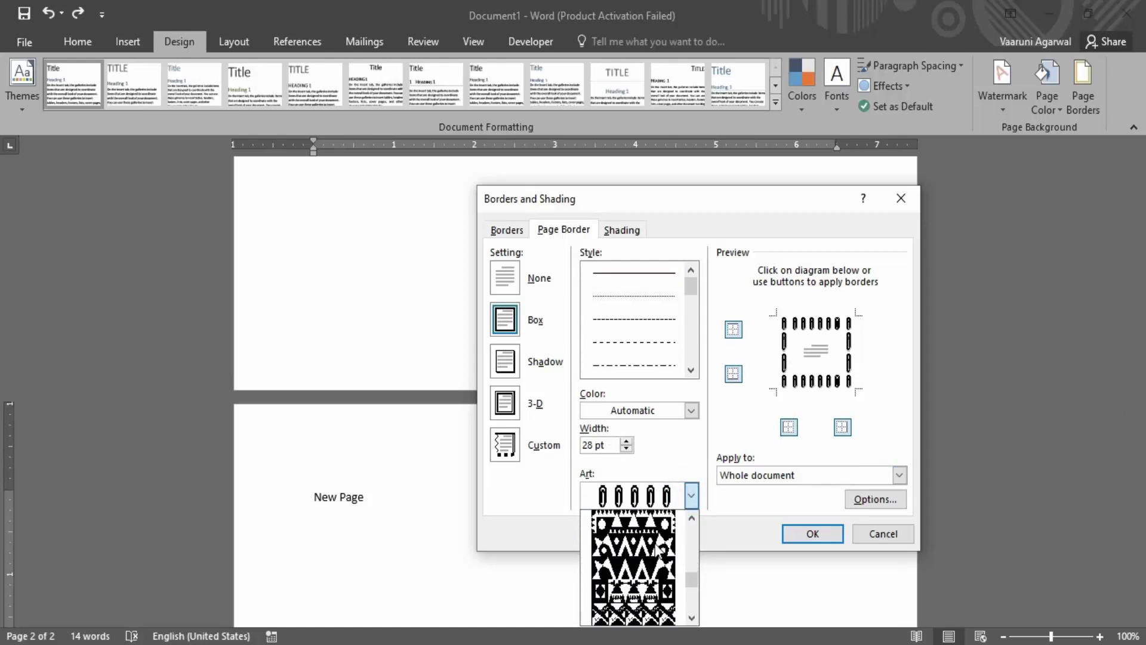
scroll(657, 550, "down", 8)
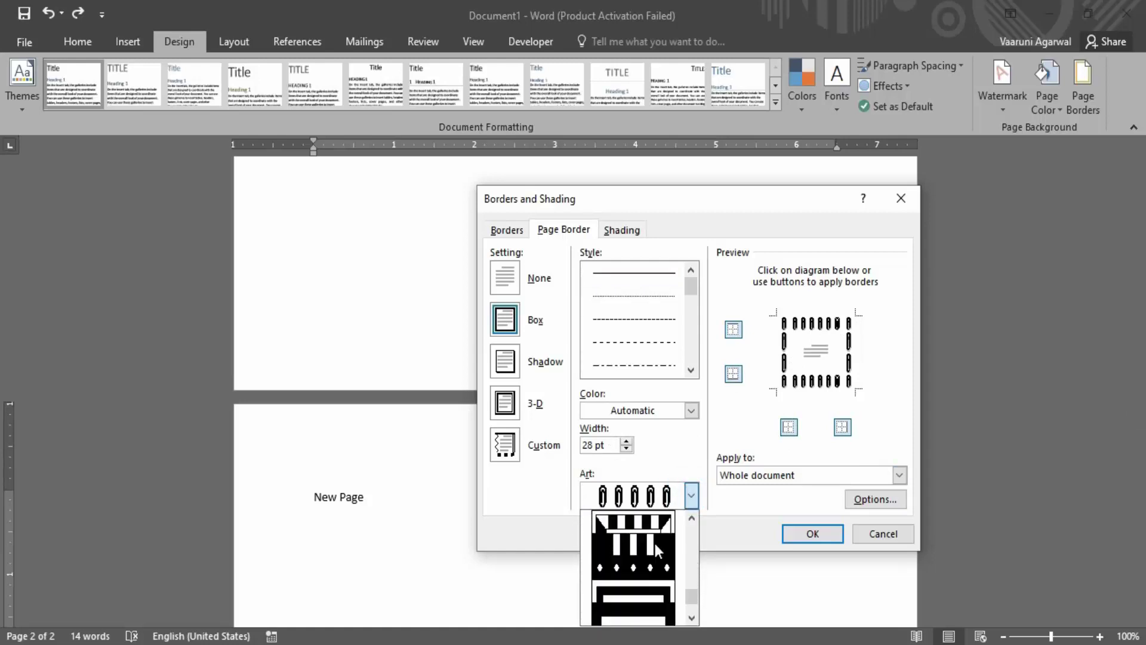
scroll(656, 548, "down", 2)
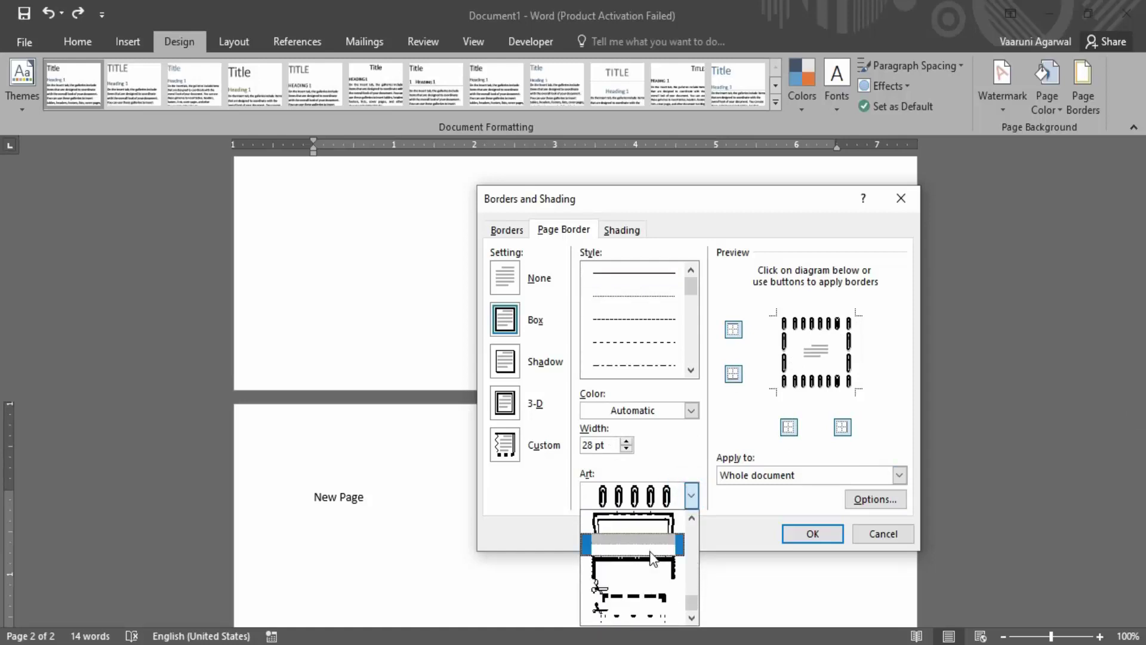
left_click(633, 594)
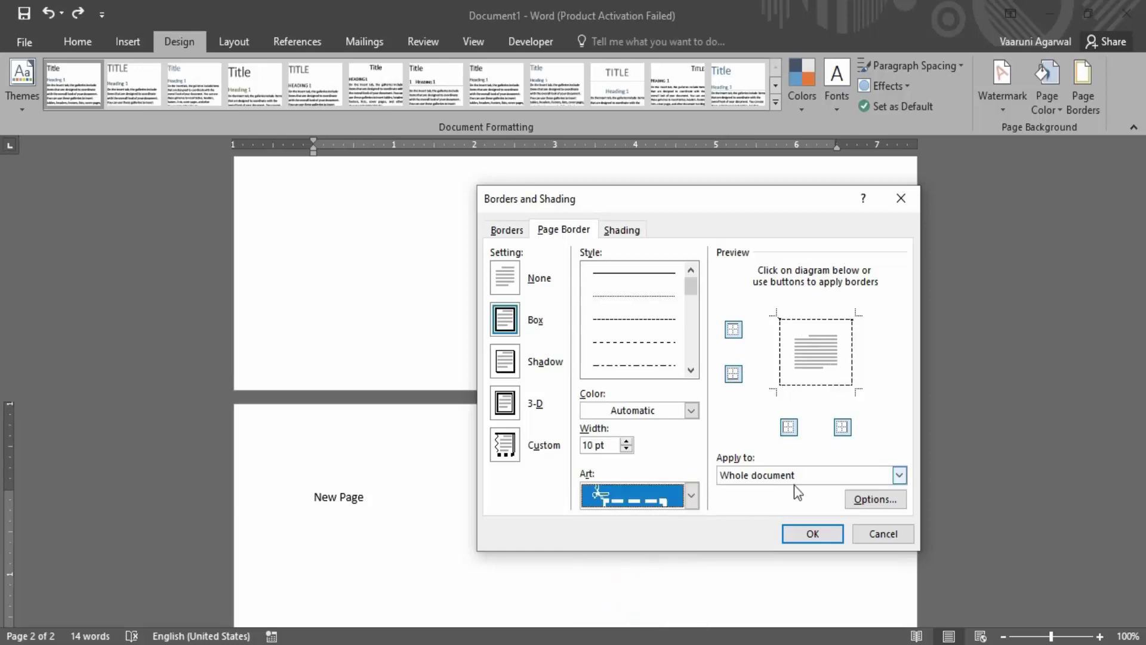
Replace the scissors art with the black-and-white striped band design, apply the border to the whole document, and check the pages
left_click(691, 496)
scroll(651, 554, "down", 4)
left_click(650, 554)
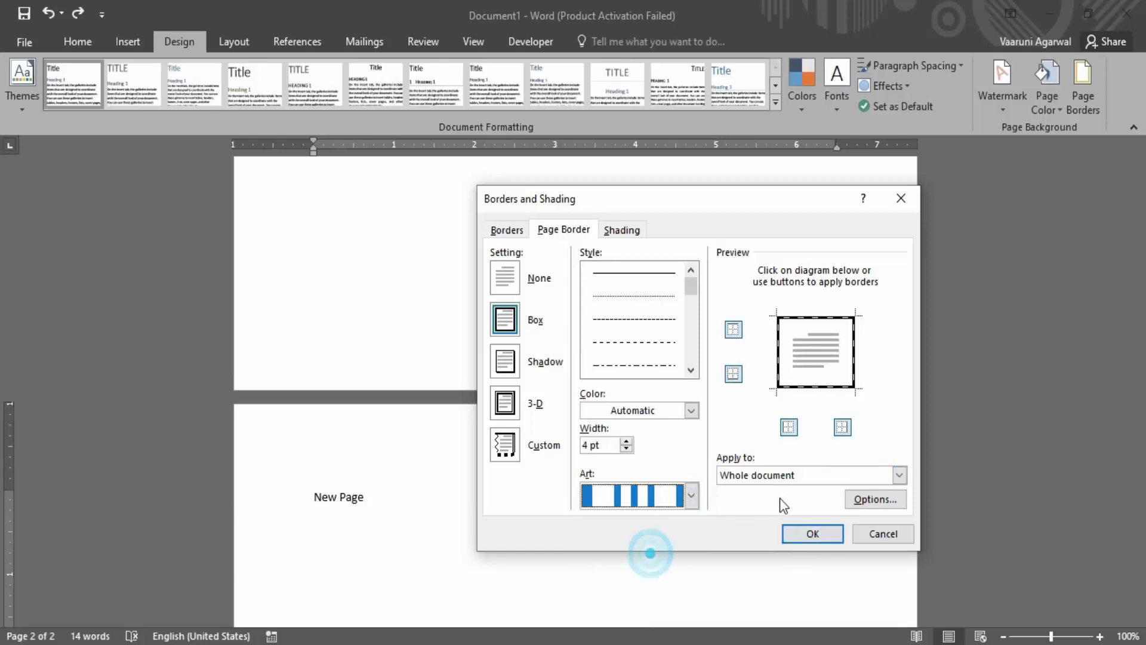
left_click(813, 533)
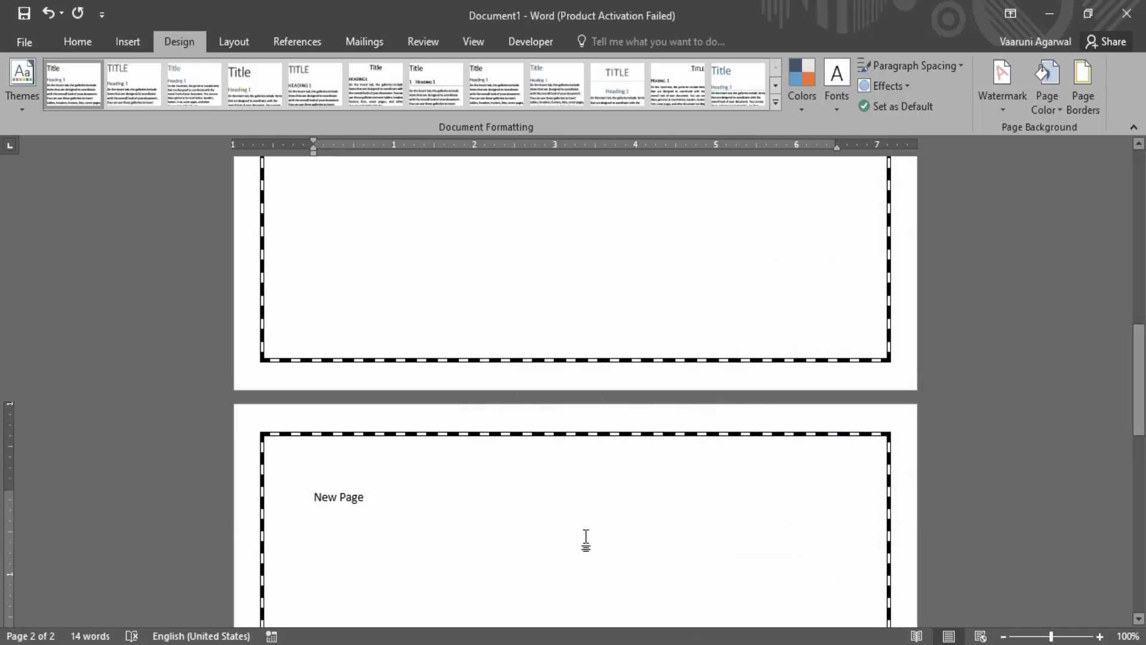
scroll(480, 476, "down", 3)
scroll(479, 476, "down", 5)
scroll(479, 475, "up", 5)
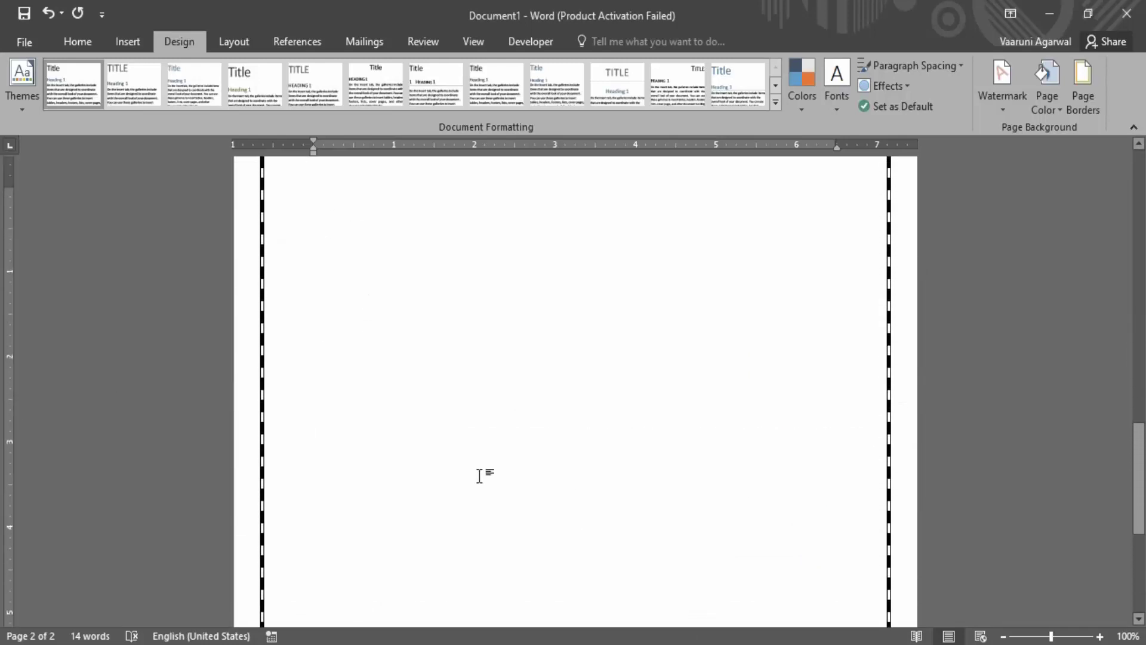
scroll(479, 476, "up", 1)
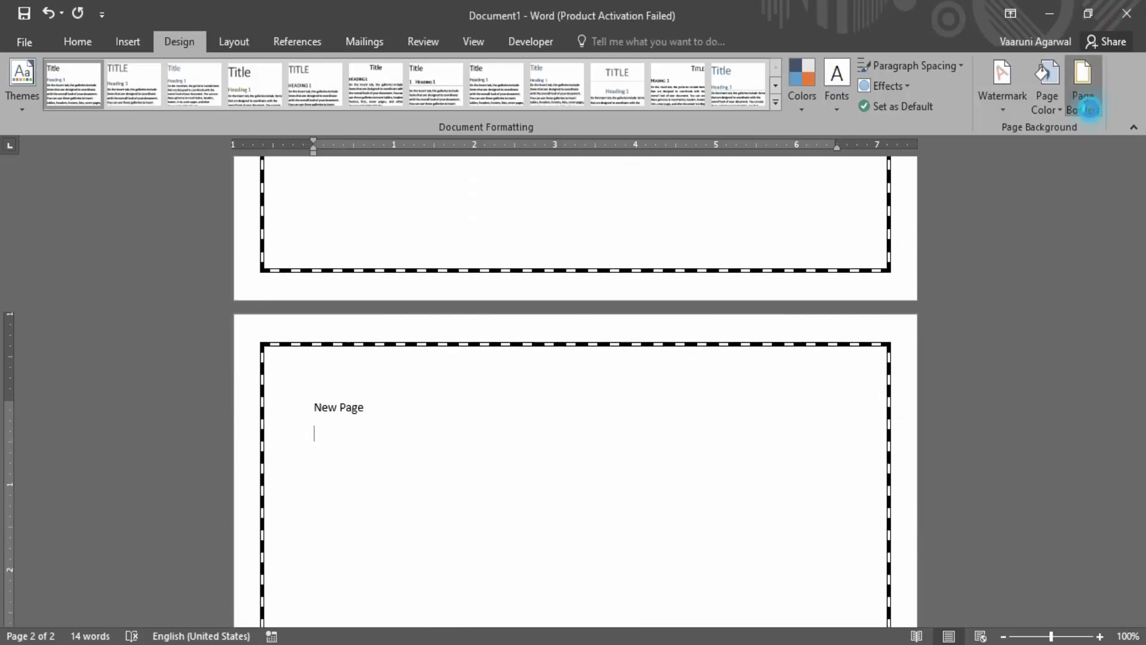
Try the Shadow setting on the striped art border, apply it to the whole document, and undo back to pages without a border
left_click(1090, 110)
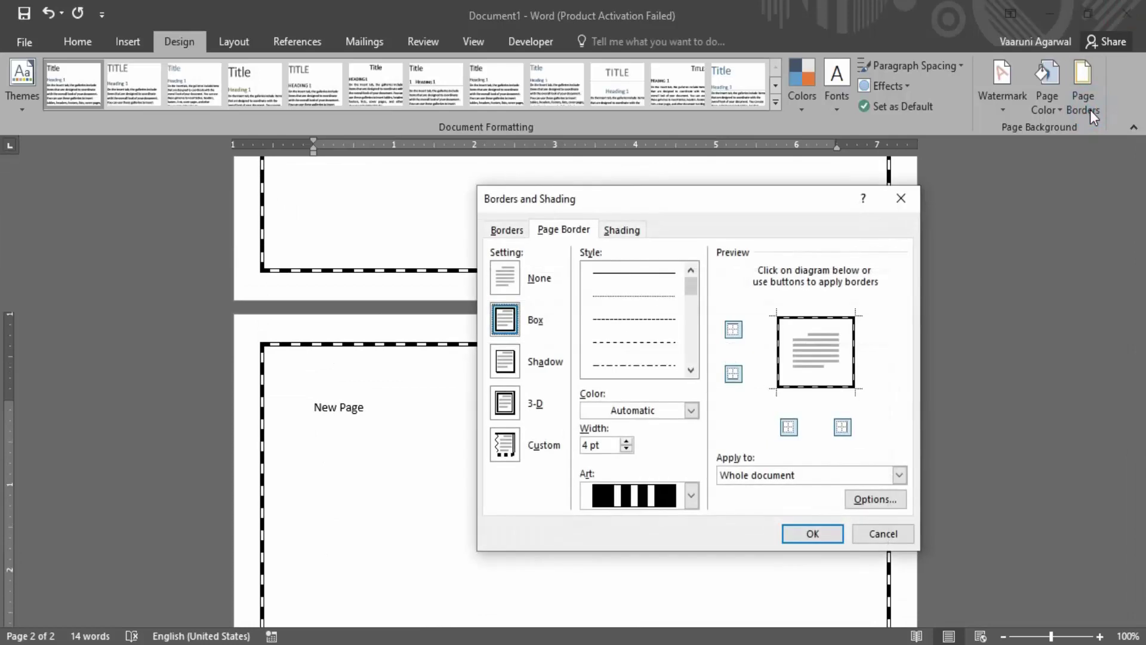
left_click(516, 363)
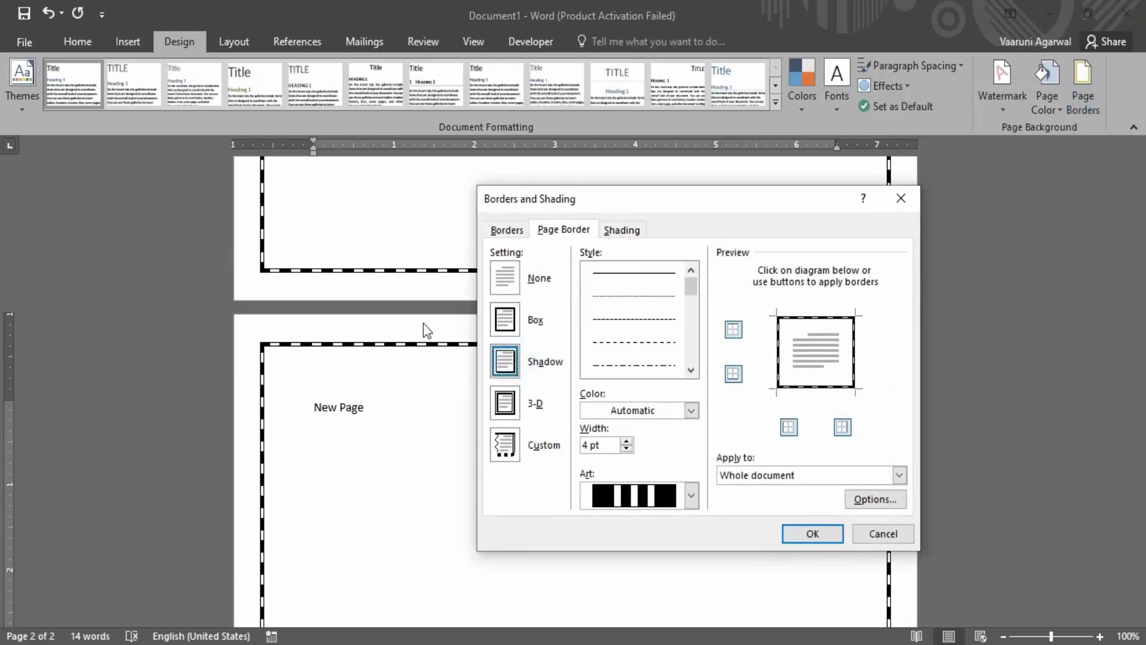
left_click(819, 534)
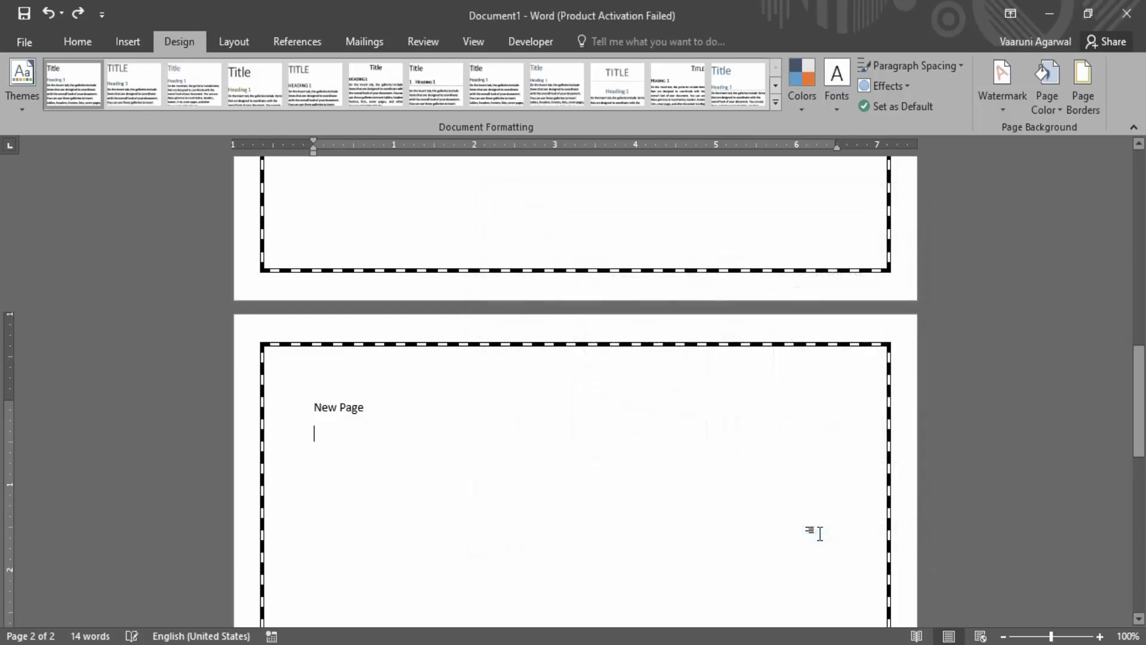
key("ctrl+z")
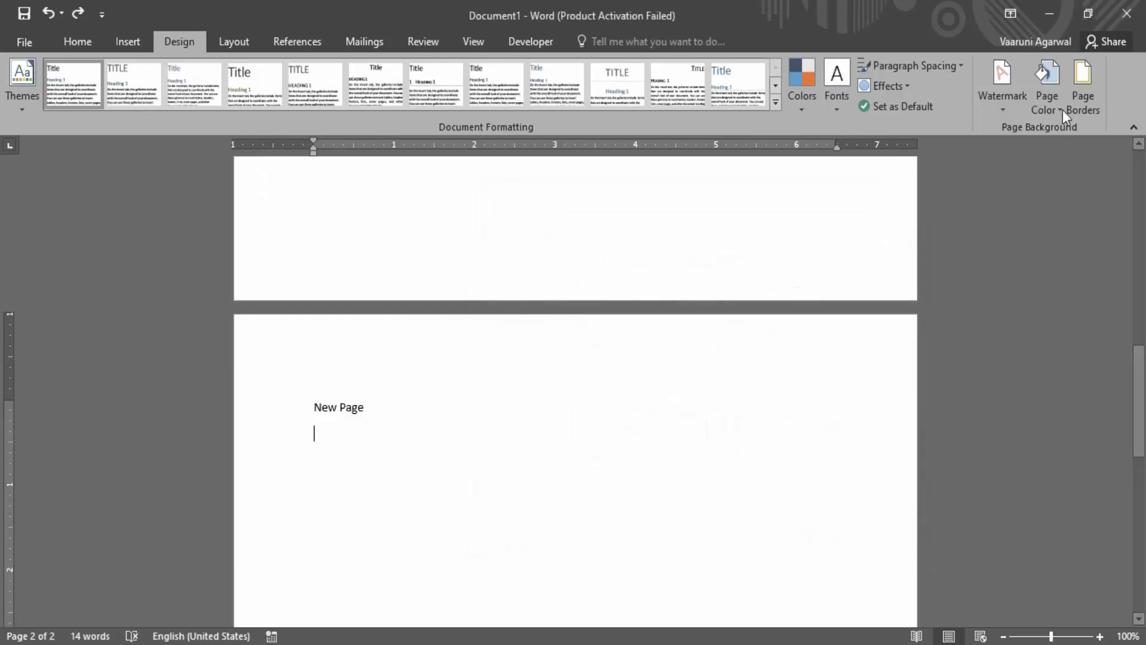
Apply a Shadow page border with a thick-and-thin double line style to the whole document, and undo it
left_click(1097, 99)
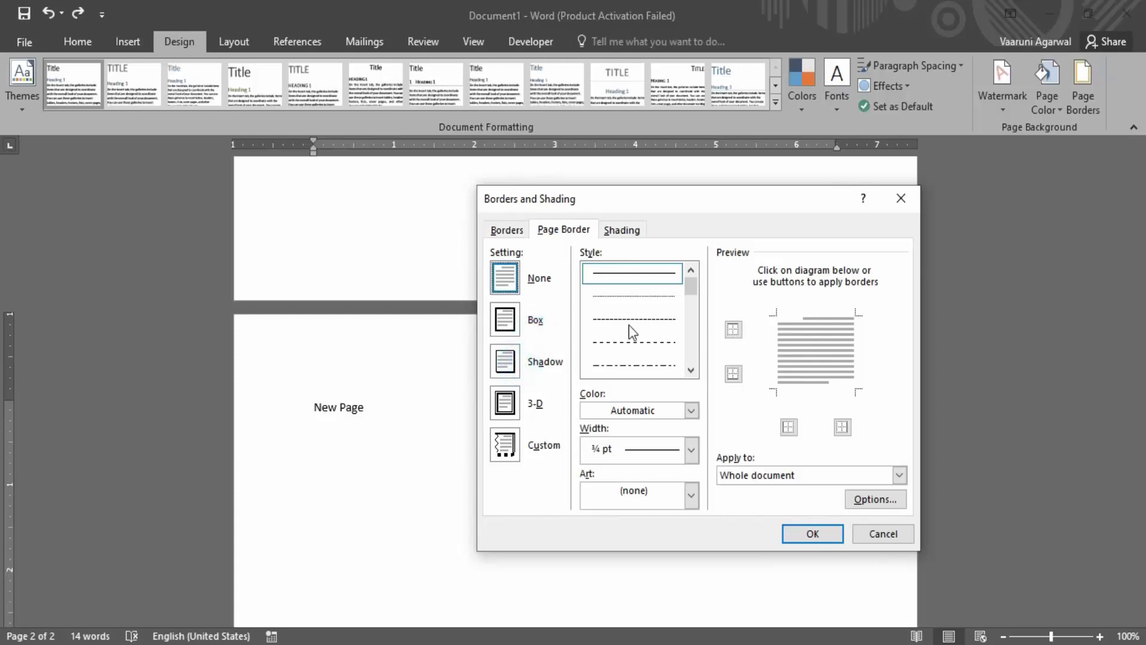
left_click(493, 361)
scroll(633, 326, "down", 3)
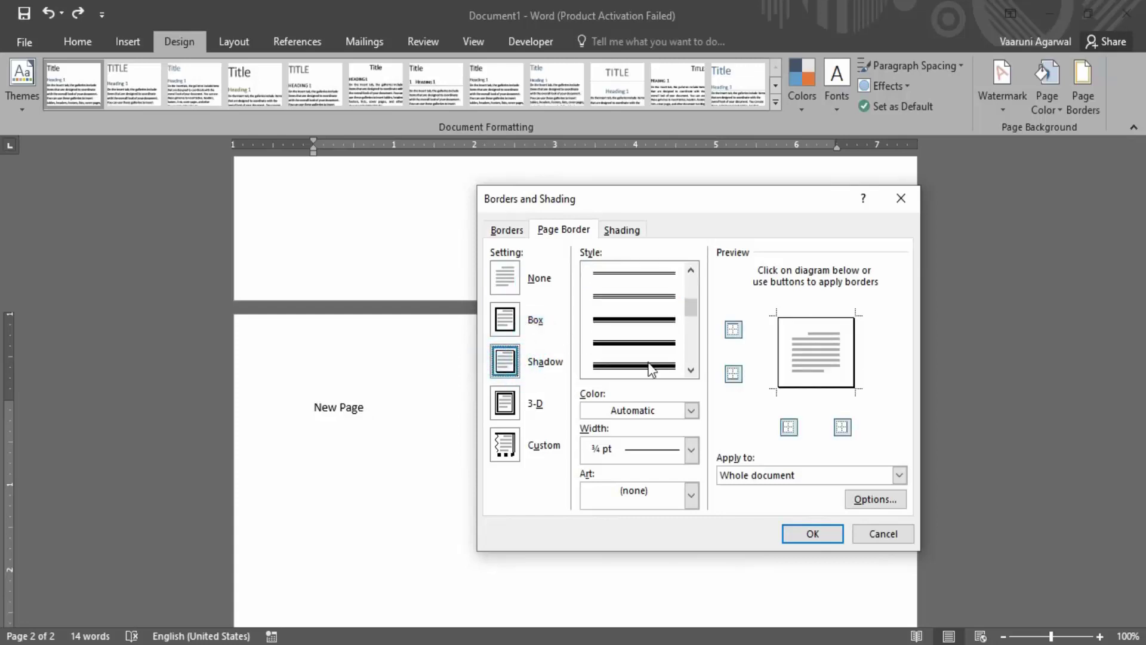
left_click(648, 318)
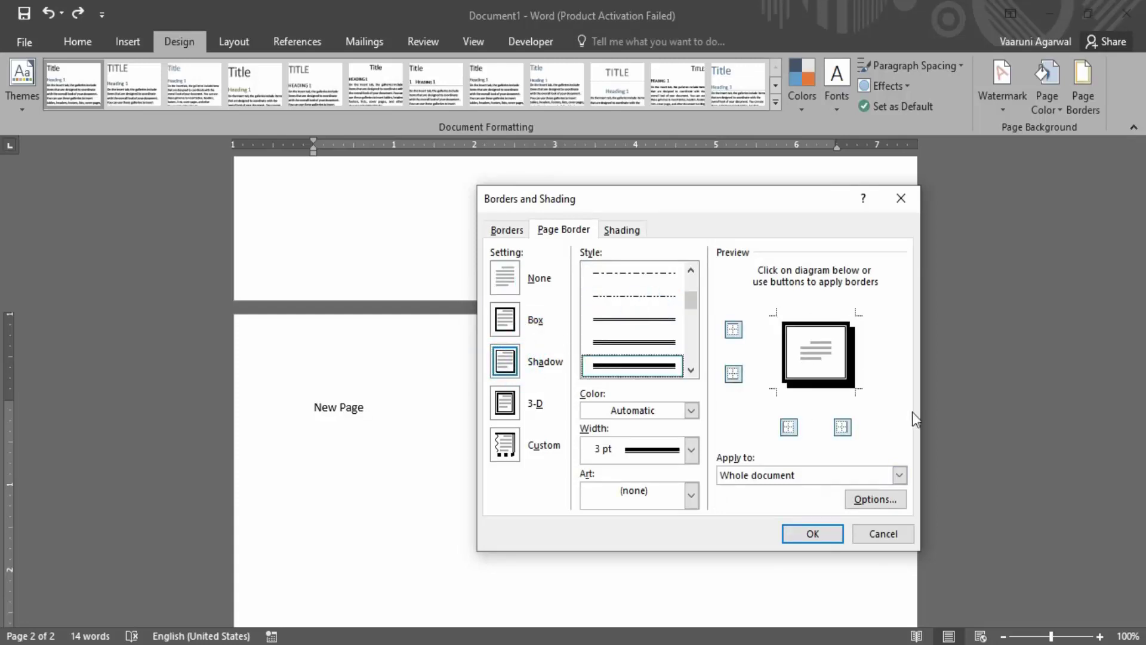
left_click(827, 533)
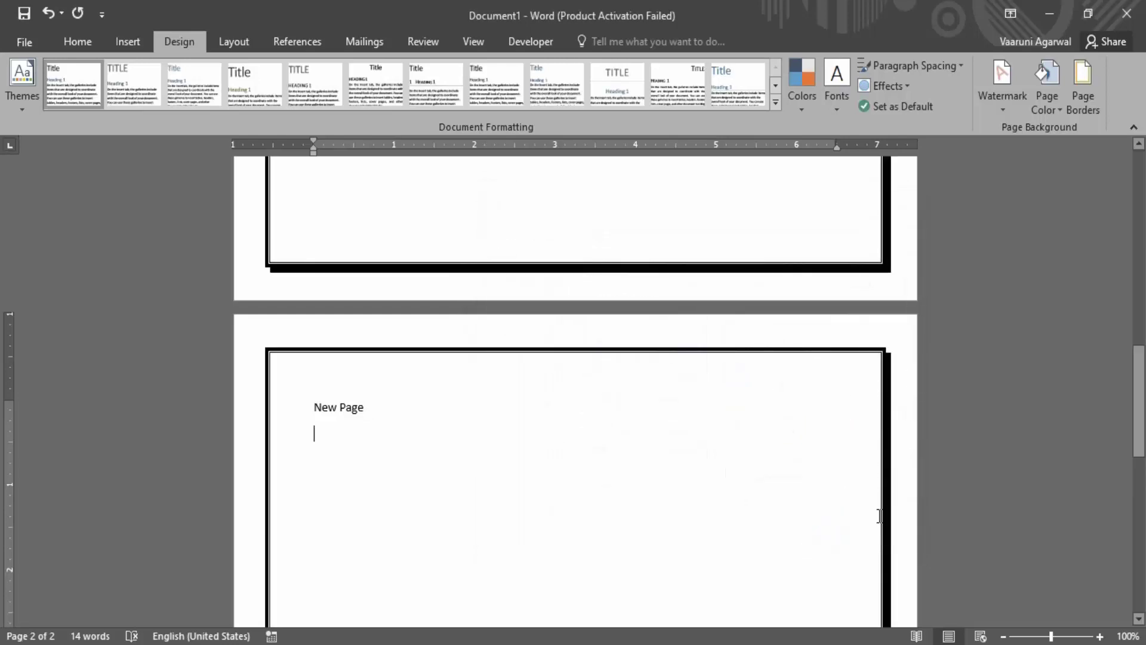
key("ctrl+z")
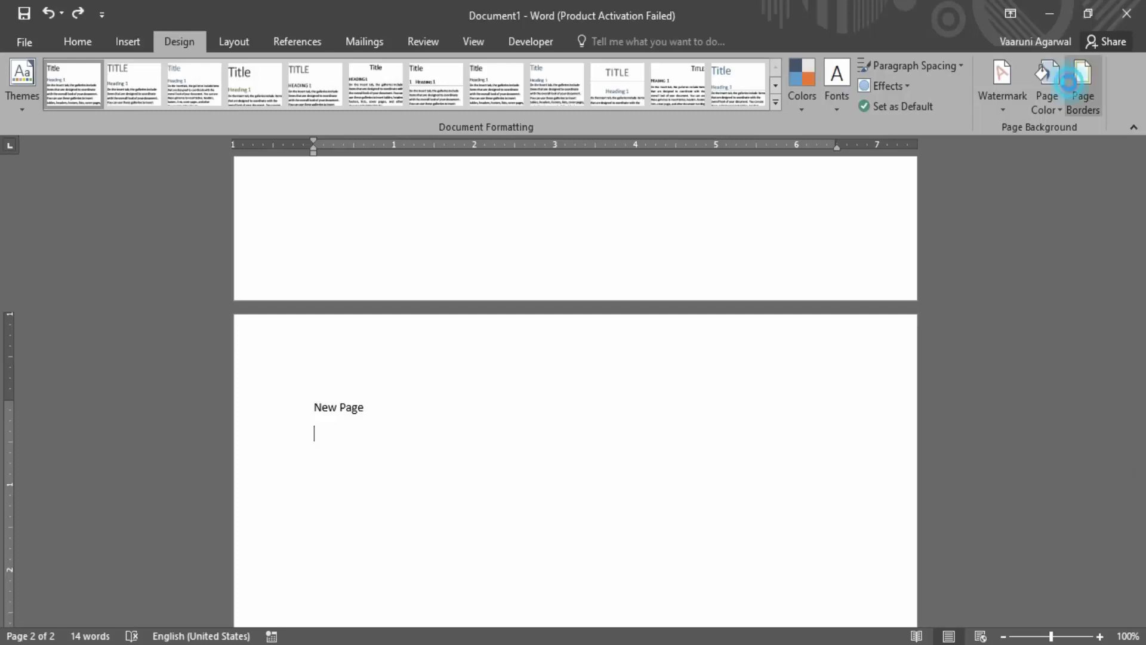
Apply a 3-D page border with a thick-and-thin double line style to the whole document, and undo it
left_click(1083, 98)
left_click(512, 407)
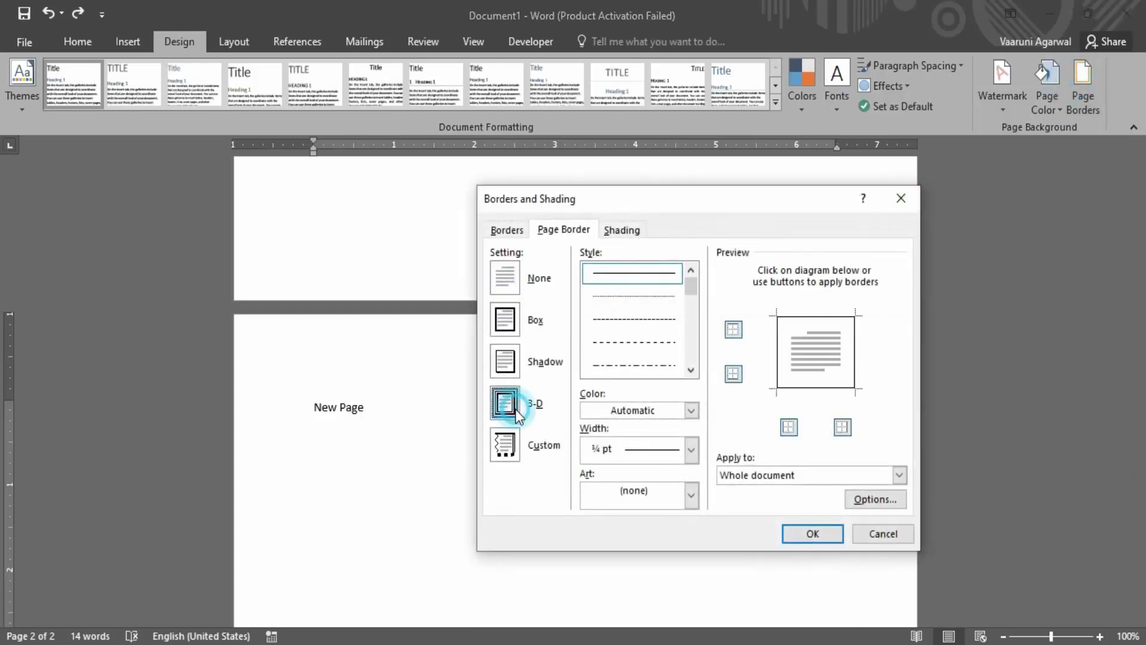
scroll(642, 355, "down", 5)
left_click(645, 344)
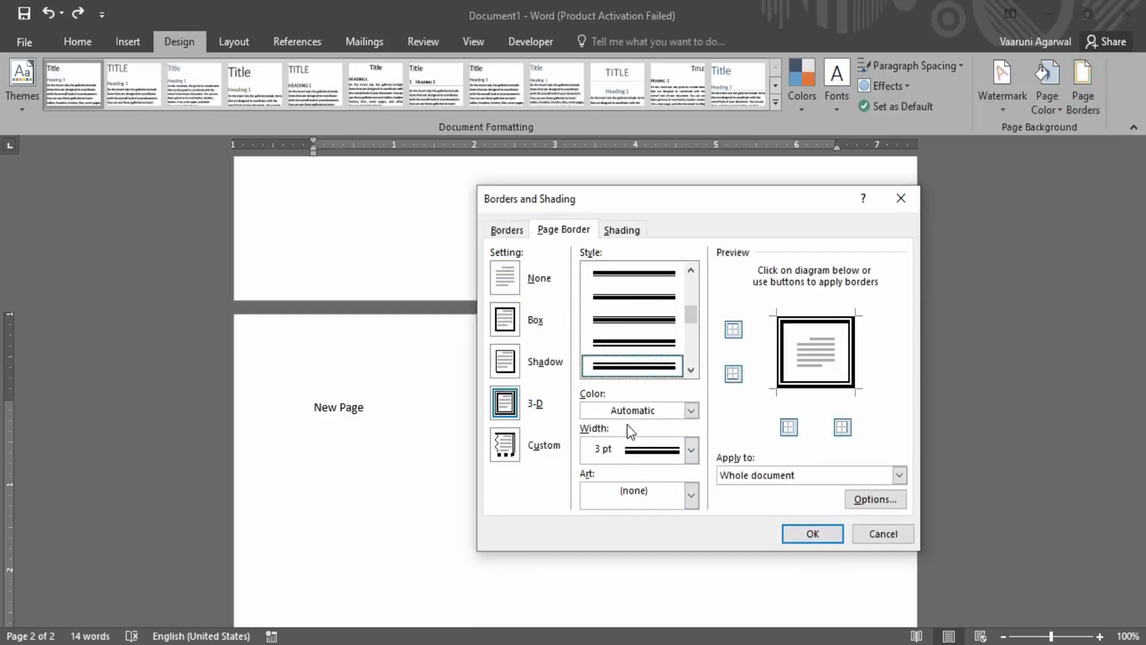
left_click(786, 534)
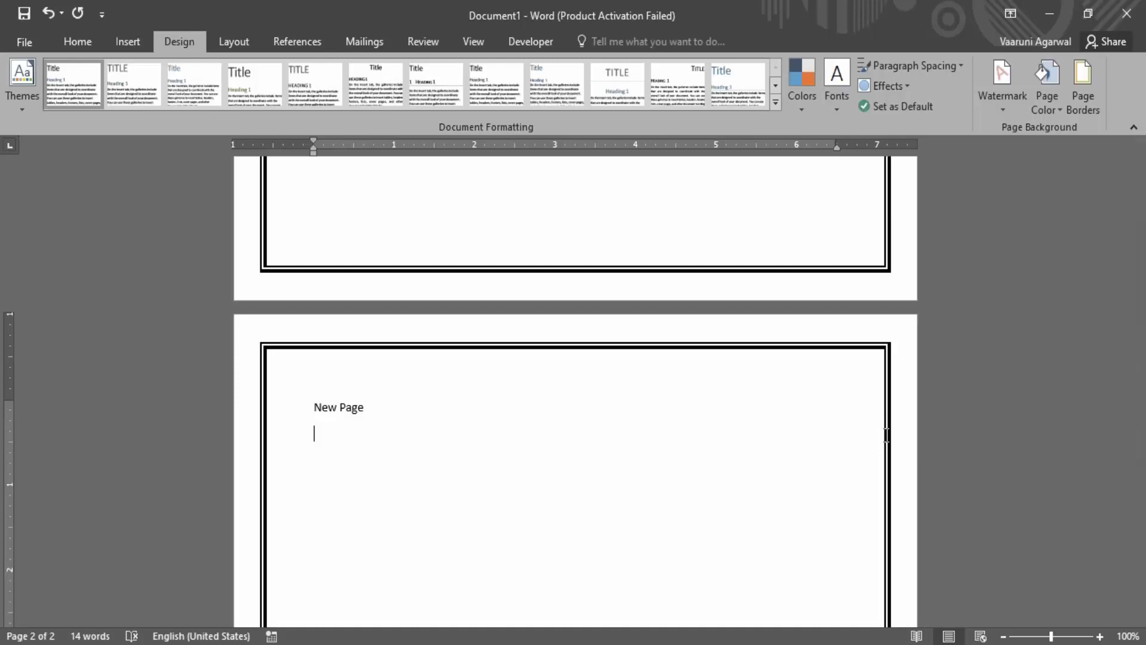
key("ctrl+z")
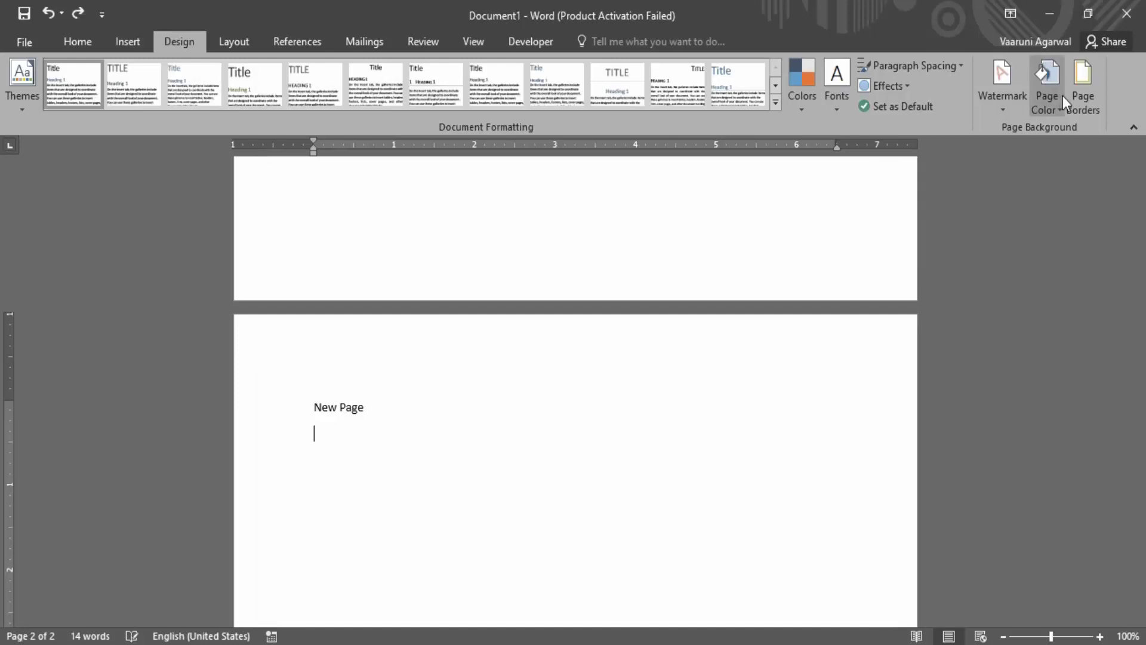
Apply a page border with the cupcake art design and the 3-D setting to the whole document
left_click(1082, 83)
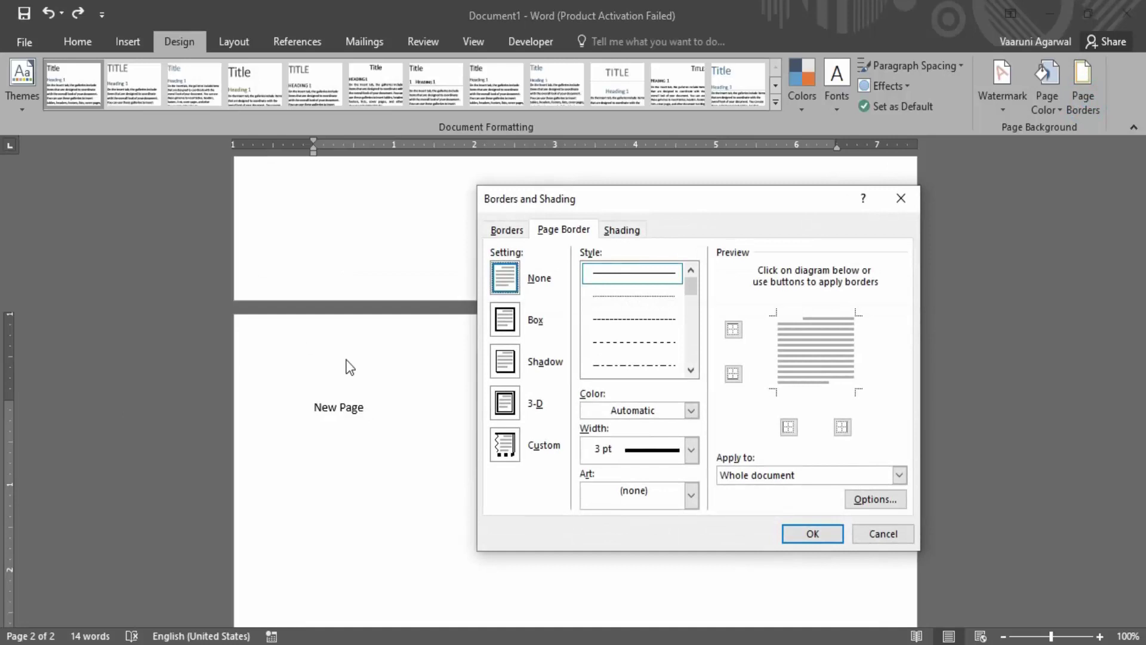
left_click(514, 412)
left_click(690, 495)
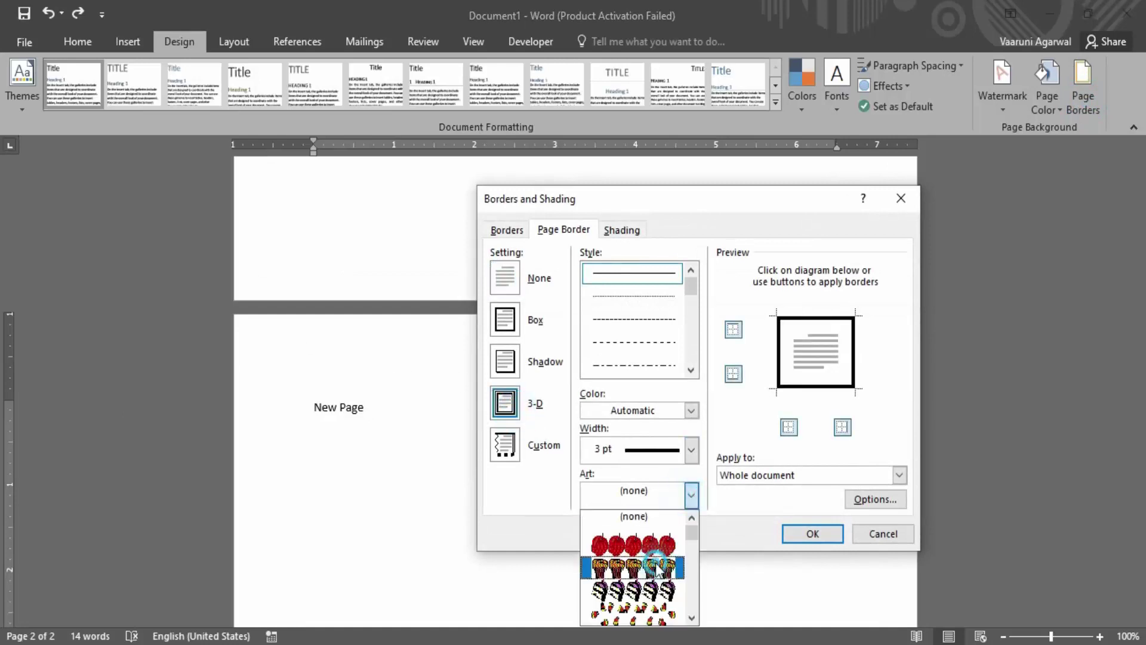
left_click(657, 567)
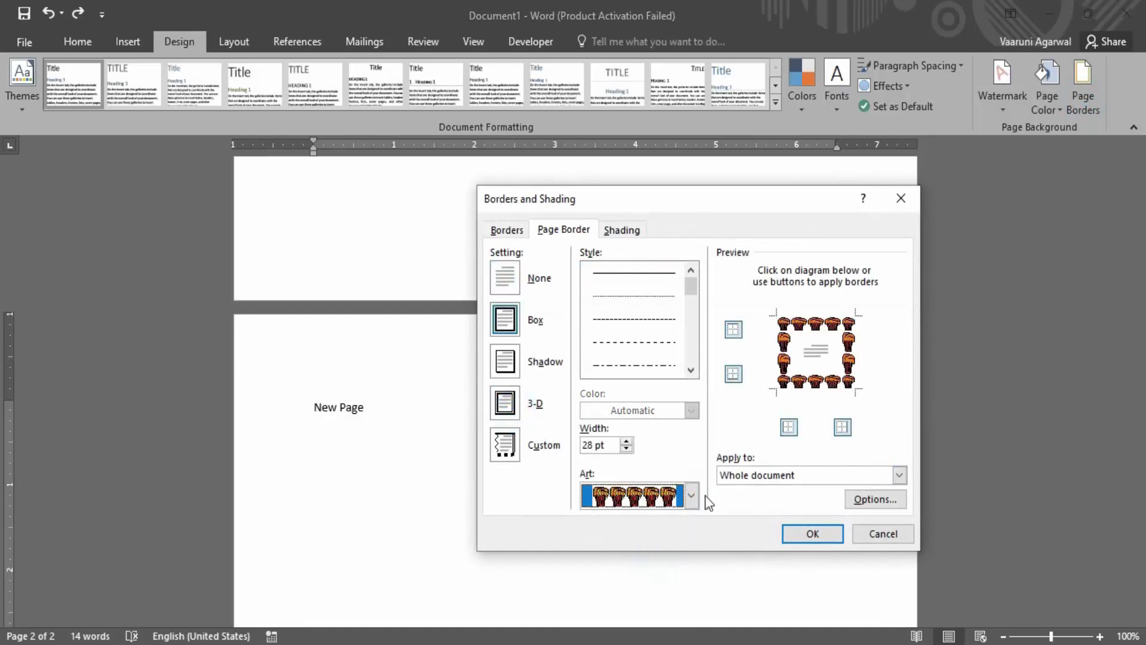
left_click(542, 362)
left_click(509, 414)
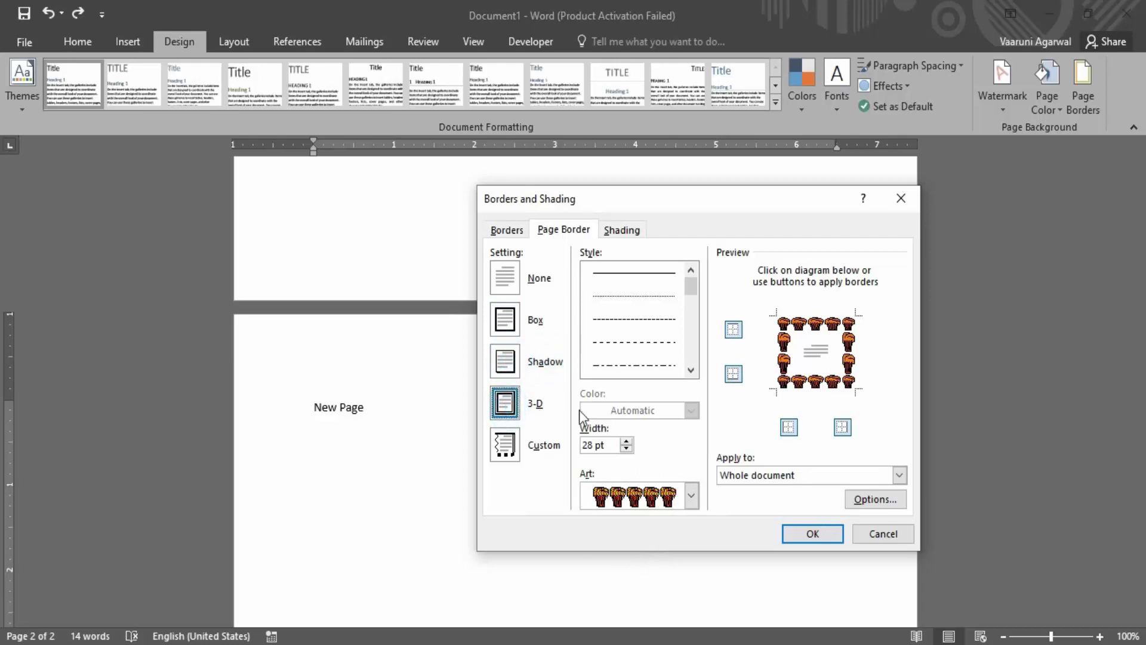
left_click(811, 532)
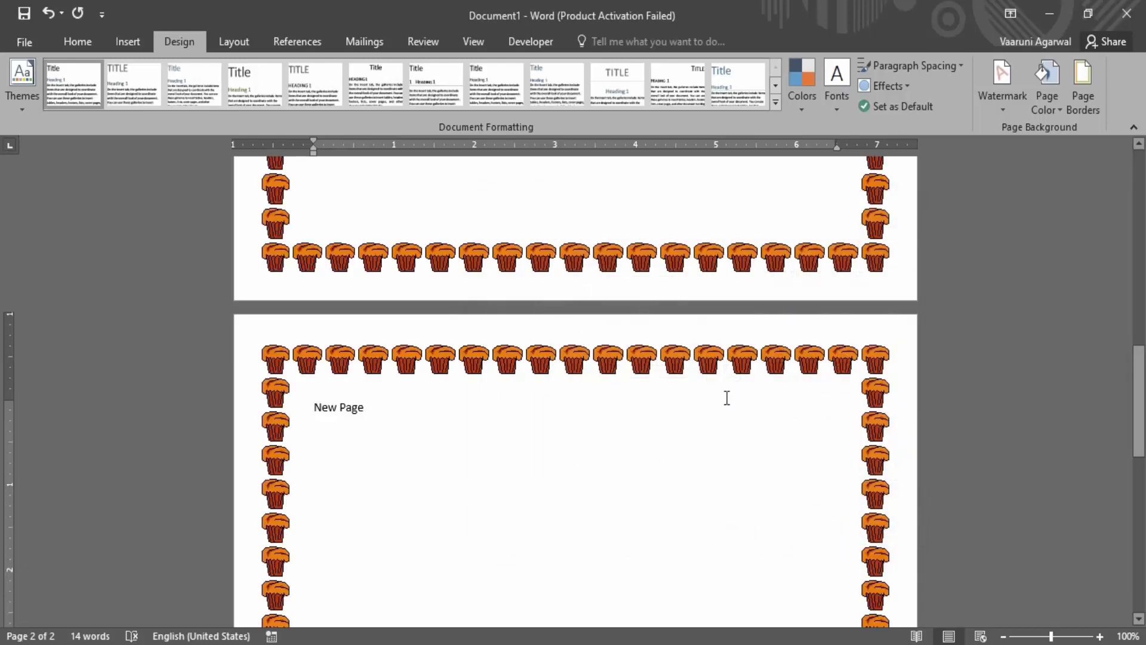
left_click(685, 426)
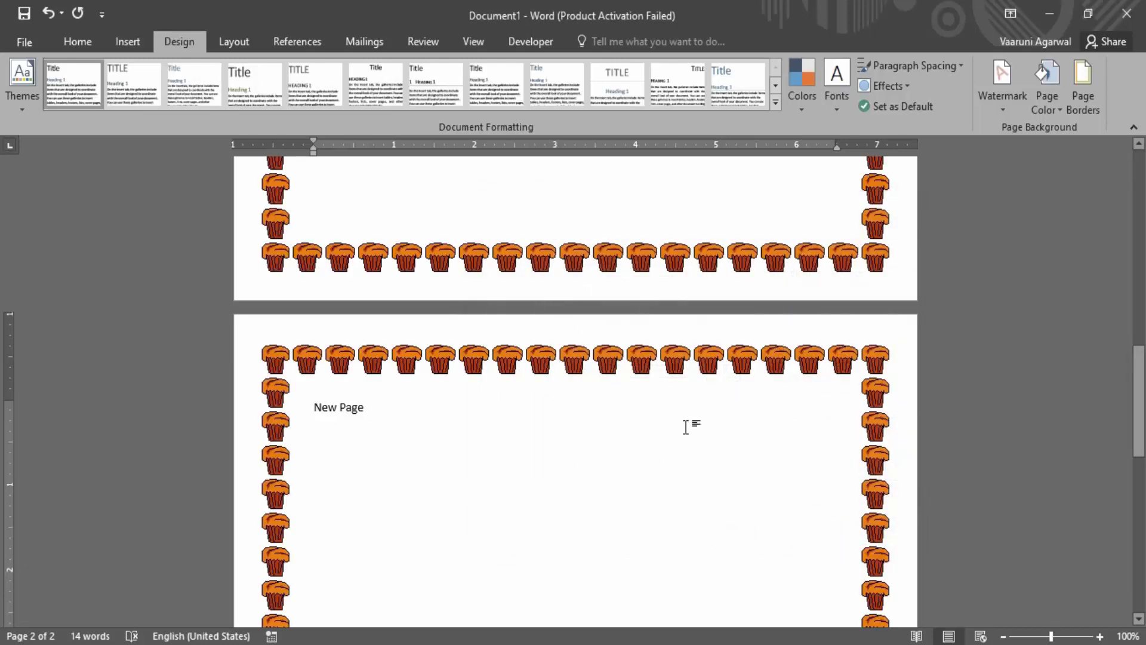